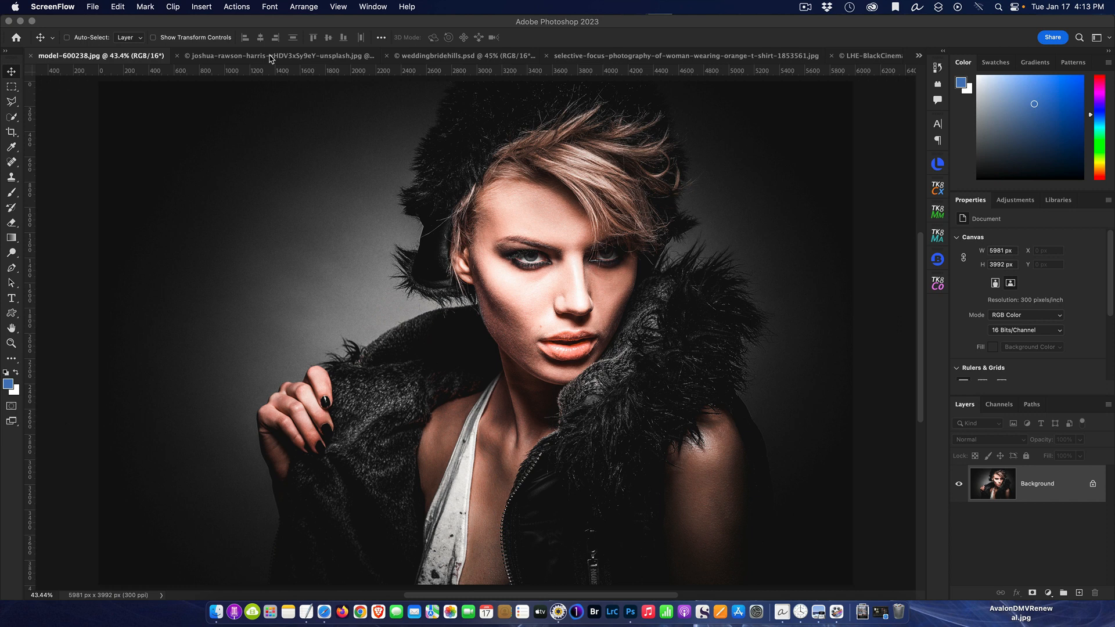
- View the open example photos of the long-haired woman, the wedding bride and the woman in the orange t-shirt
click(271, 58)
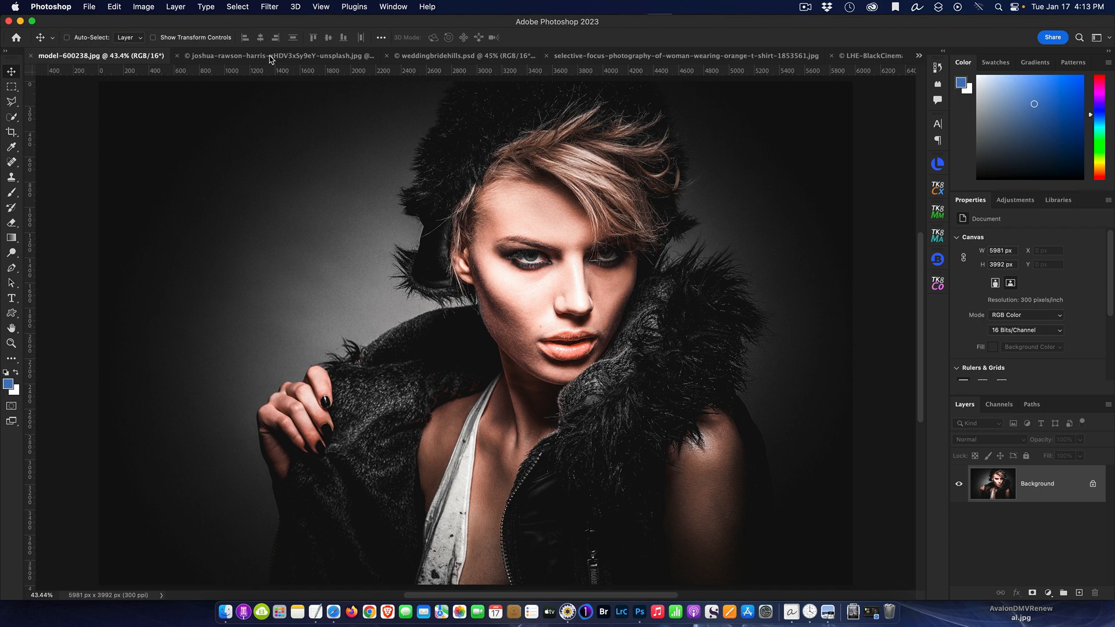
click(271, 57)
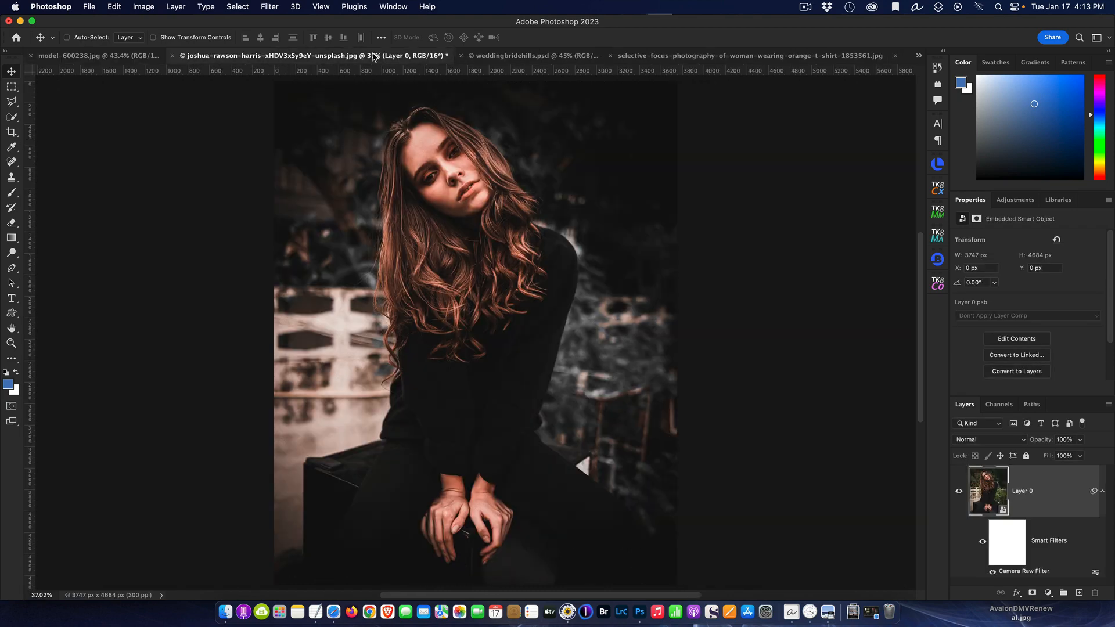
click(488, 56)
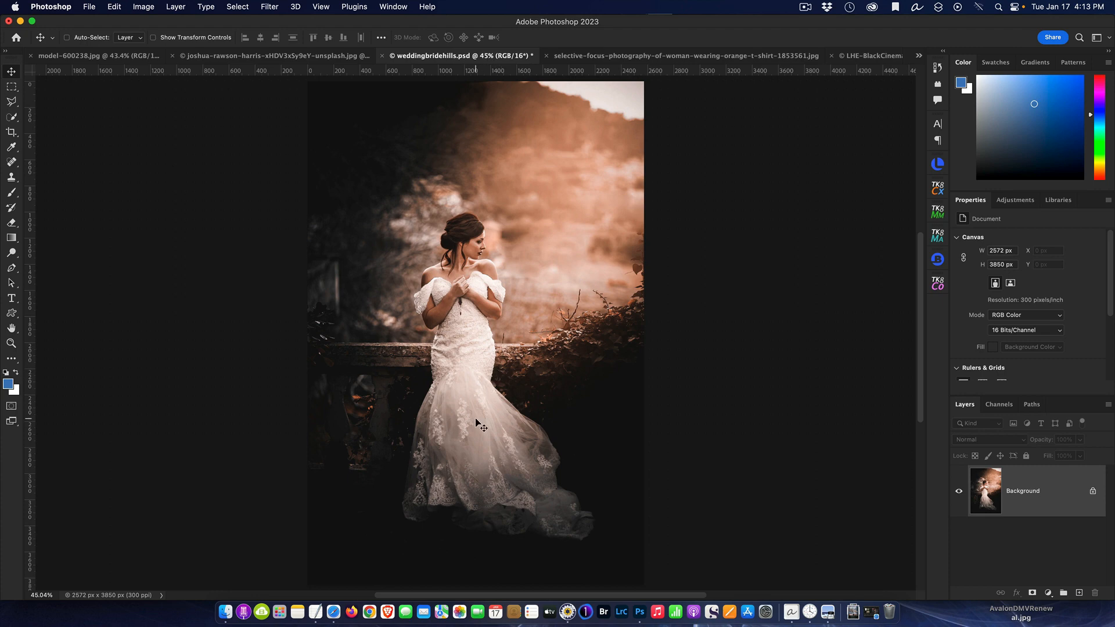
click(643, 55)
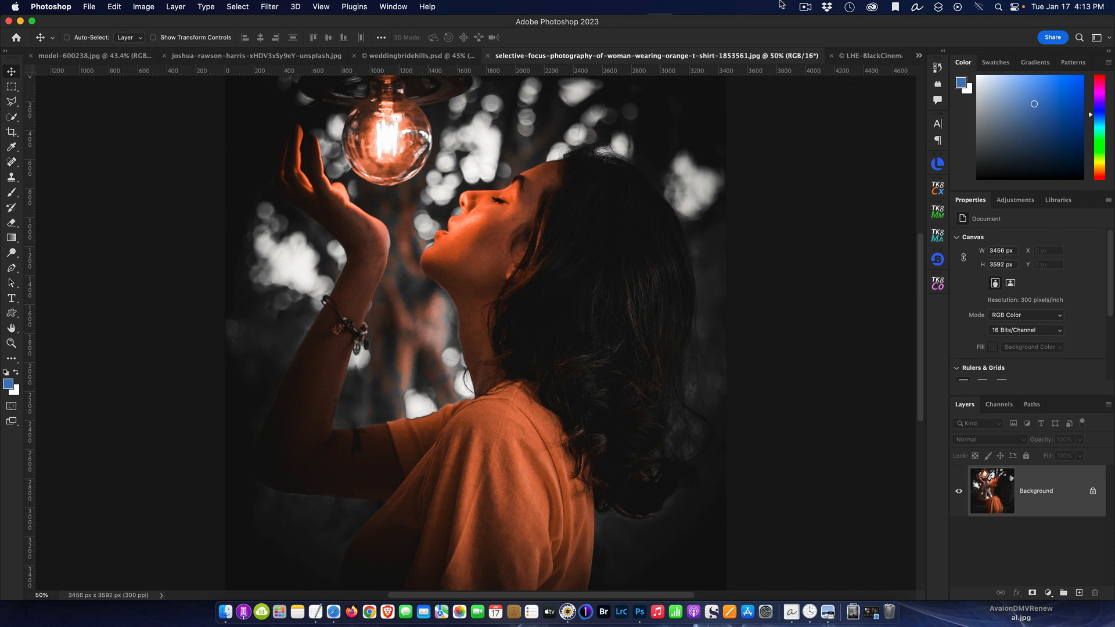
- Convert the Background layer of LHE-BlackCinema.psd to a smart object and open the Camera Raw Filter on it
click(856, 56)
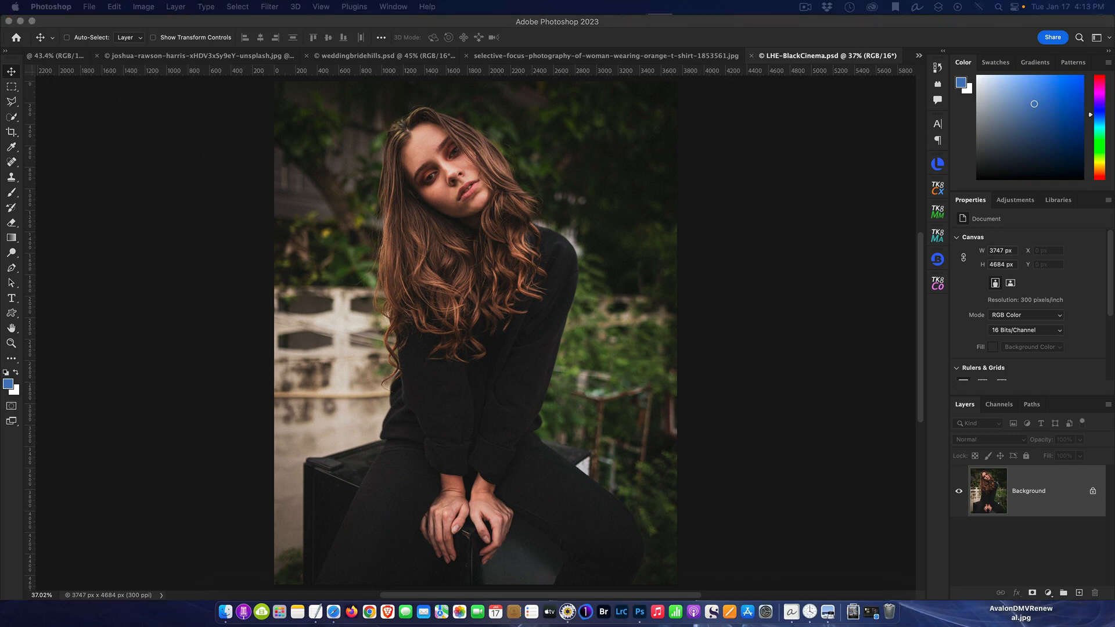
right_click(992, 494)
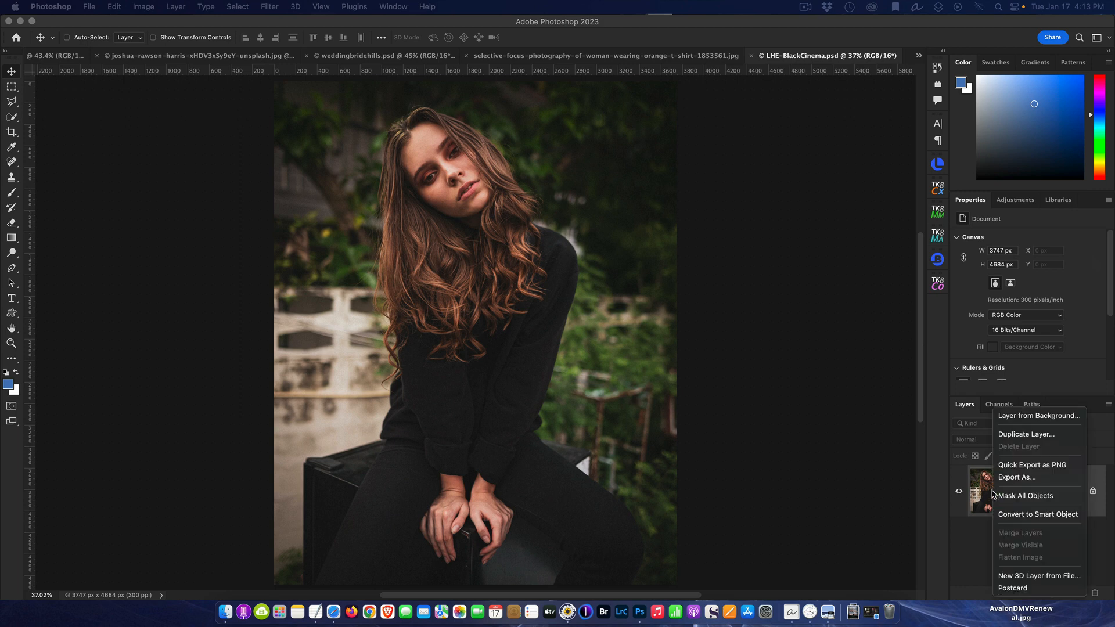
click(1020, 515)
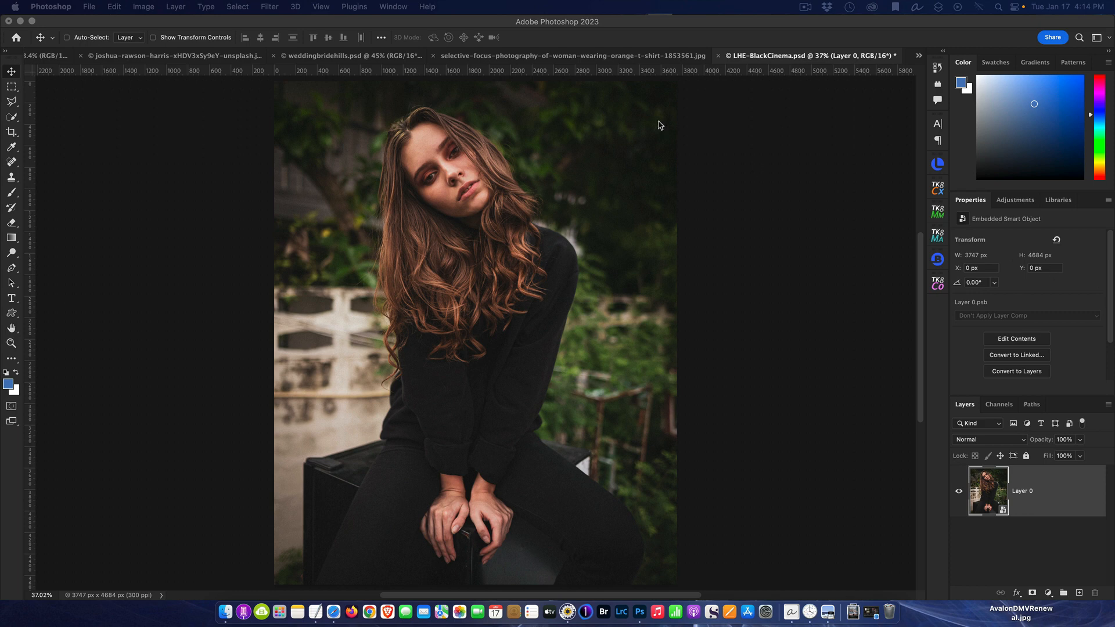
click(278, 7)
mouse_move(285, 9)
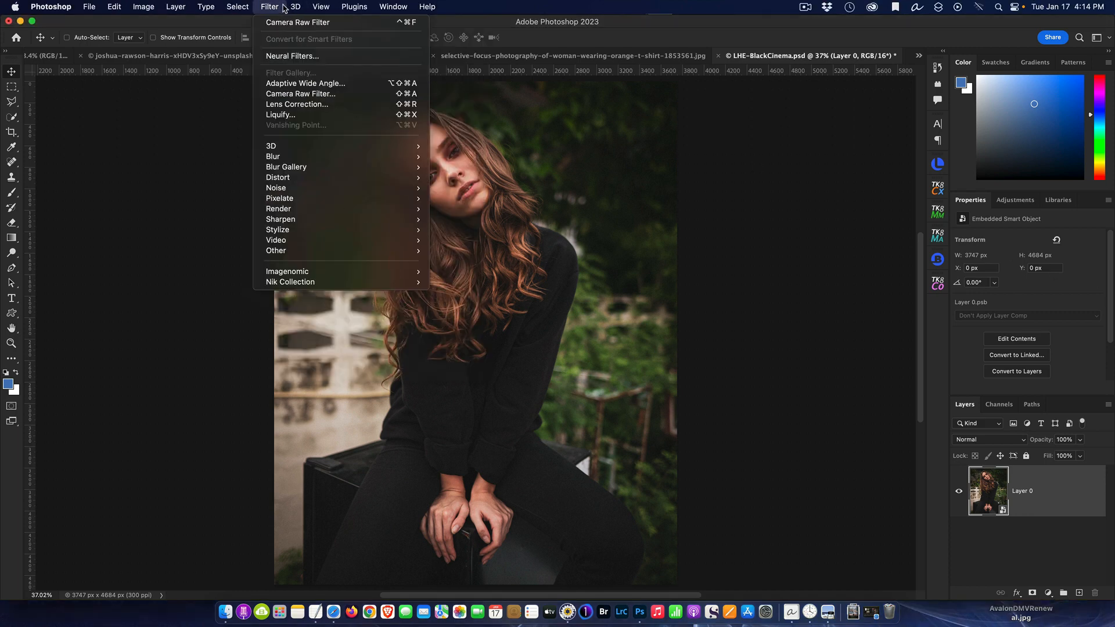
click(313, 95)
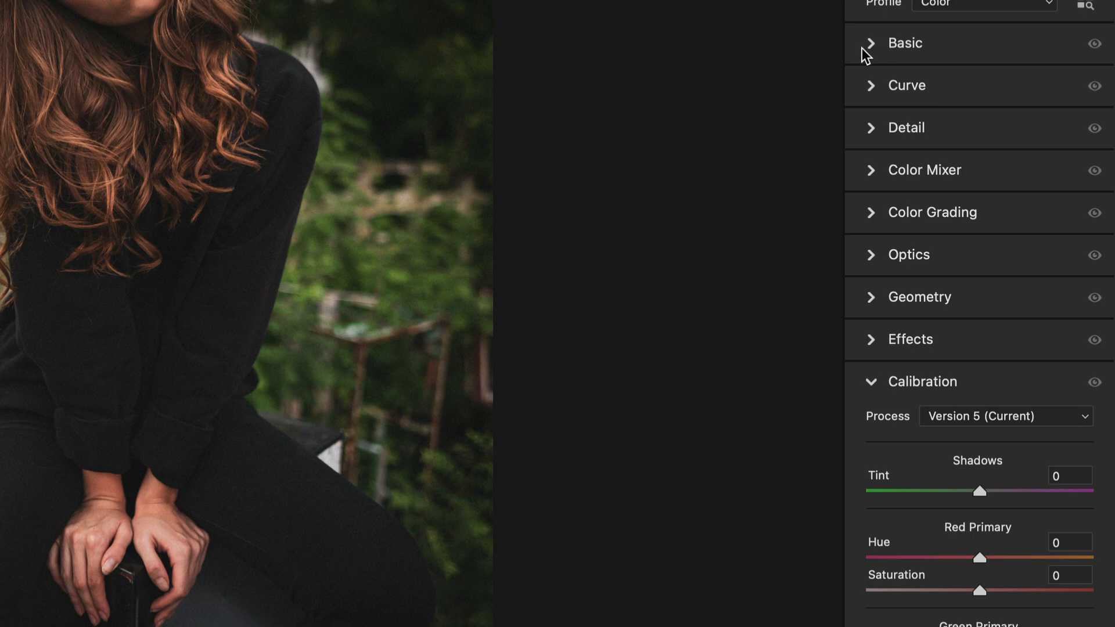
- Warm the photo's white balance in the Basic adjustments with Temperature +5 and Tint +10
click(870, 43)
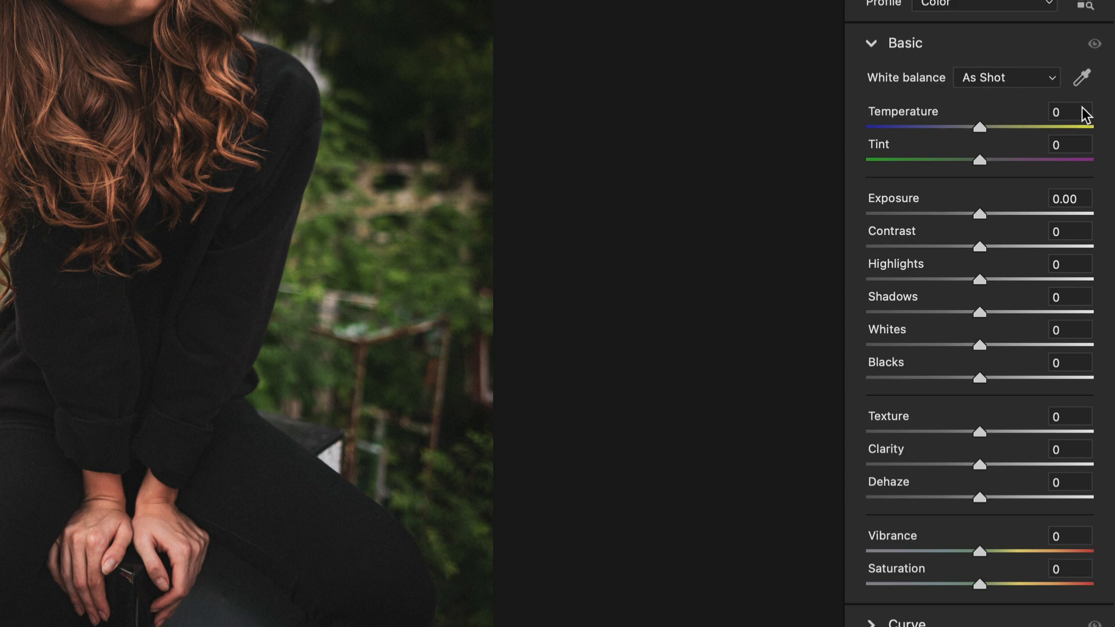
click(1058, 112)
double_click(1058, 112)
text(5)
key(Return)
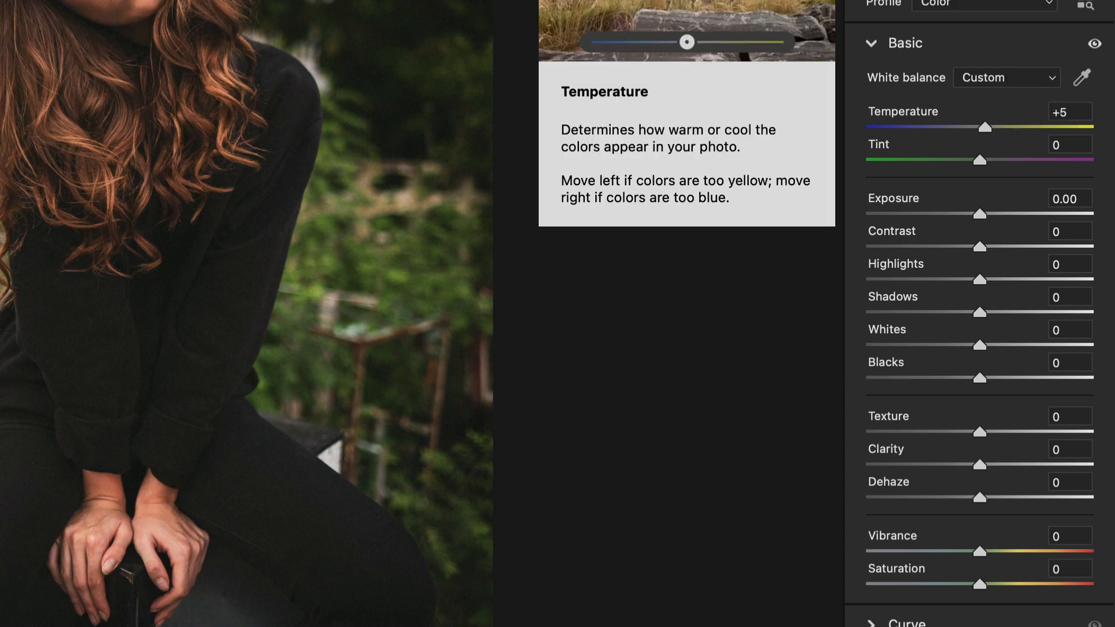
double_click(1054, 143)
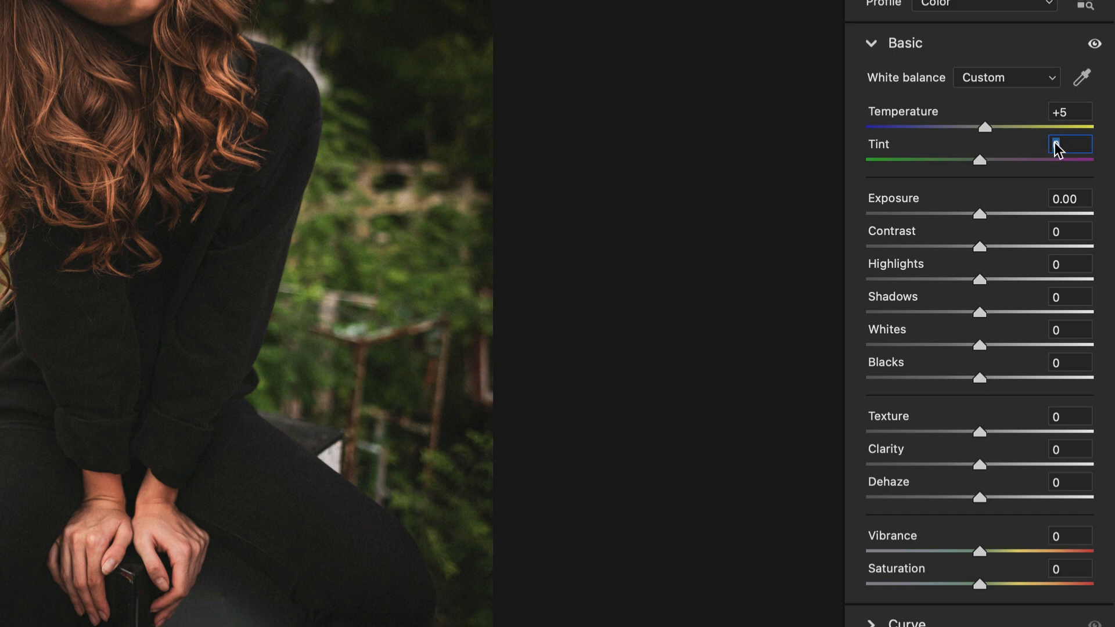
text(10)
- Set the Basic adjustments' Contrast to +30 and Shadows to -50
click(1055, 199)
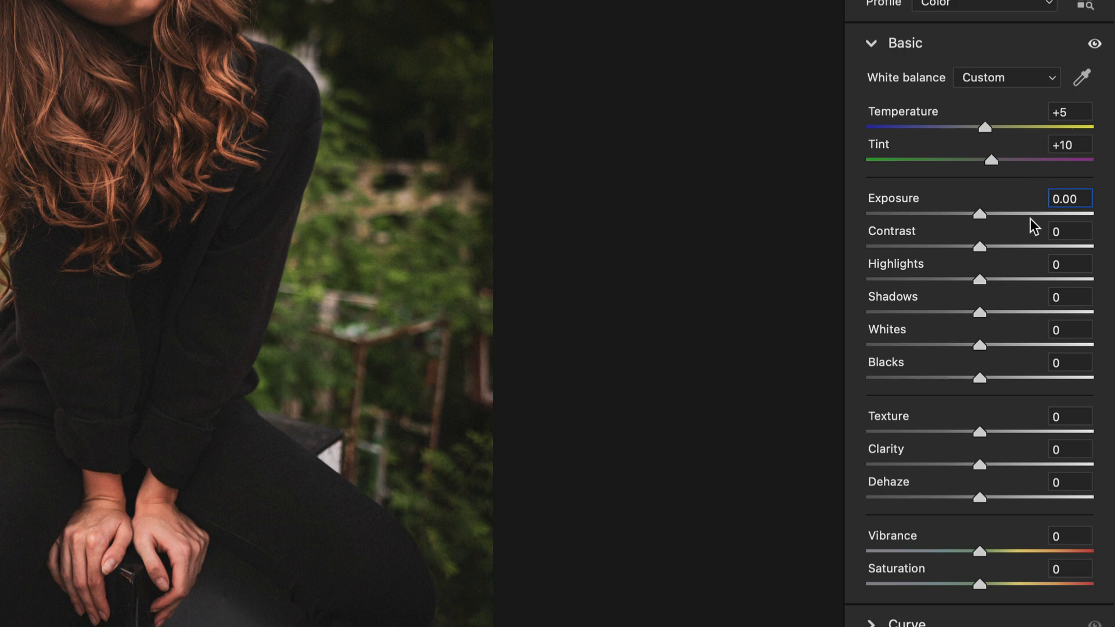
click(1066, 233)
text(30)
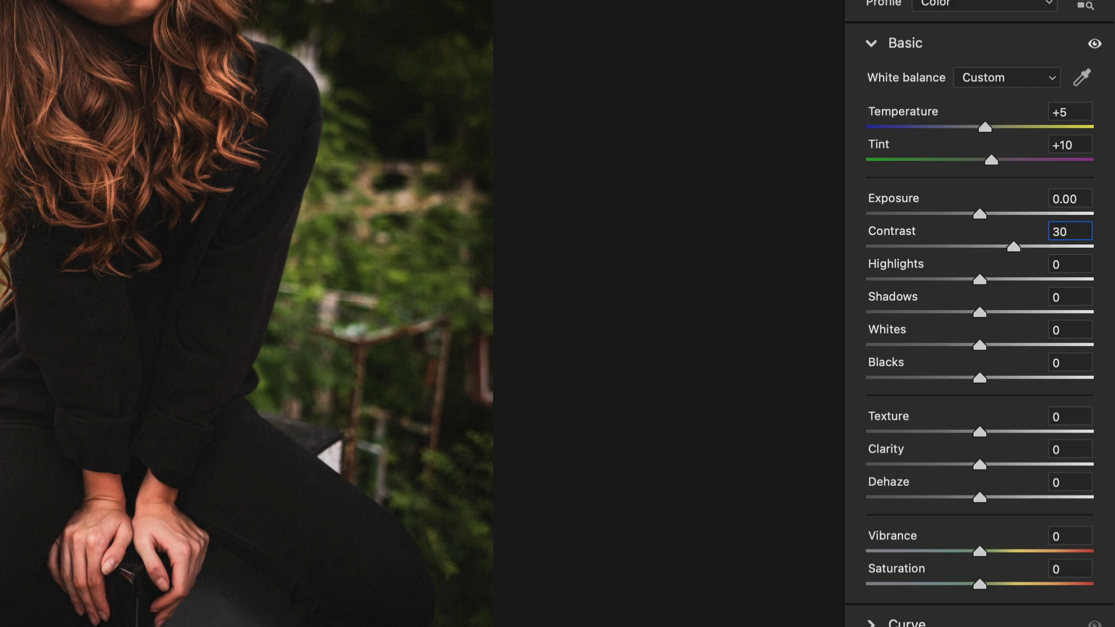
click(1067, 297)
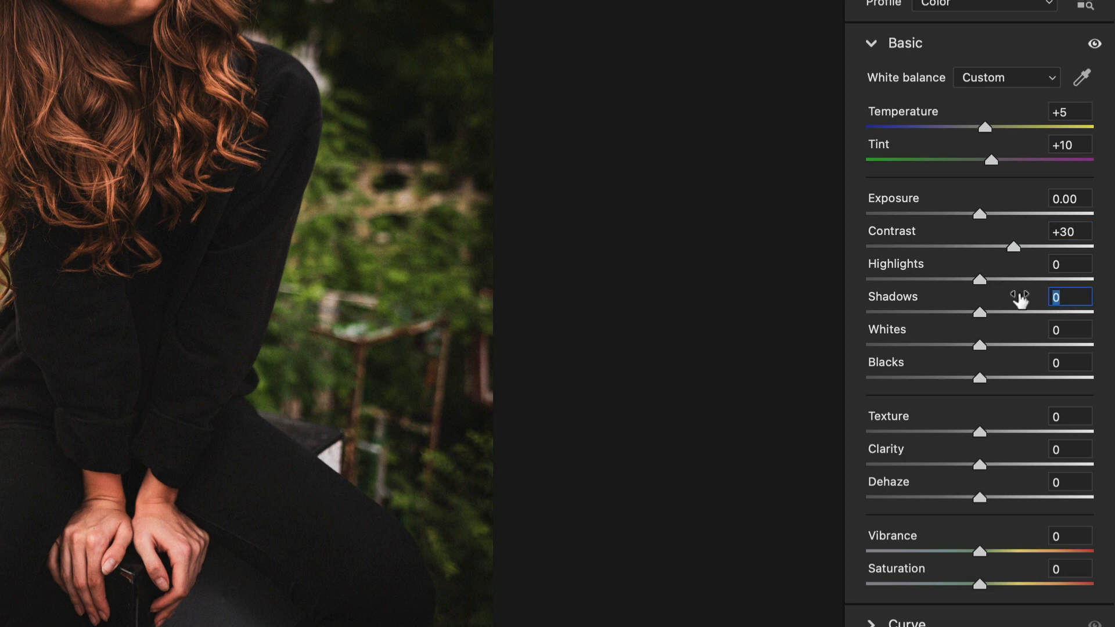
mouse_move(1020, 299)
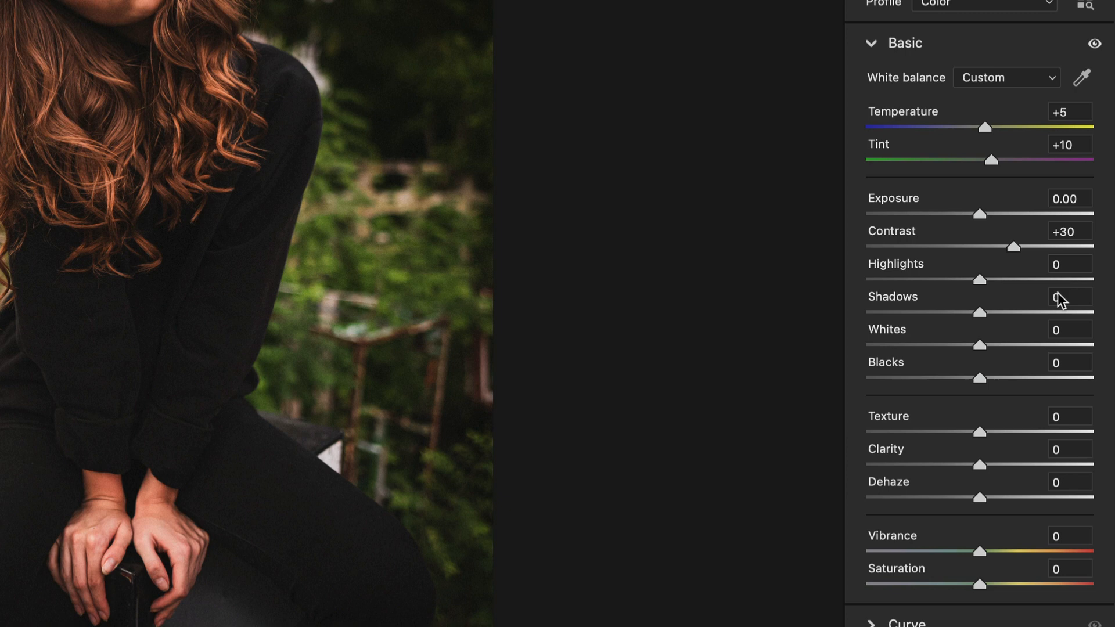
drag(1078, 297, 1047, 297)
text(-50)
- Set the Basic adjustments' Blacks to -40
click(1062, 364)
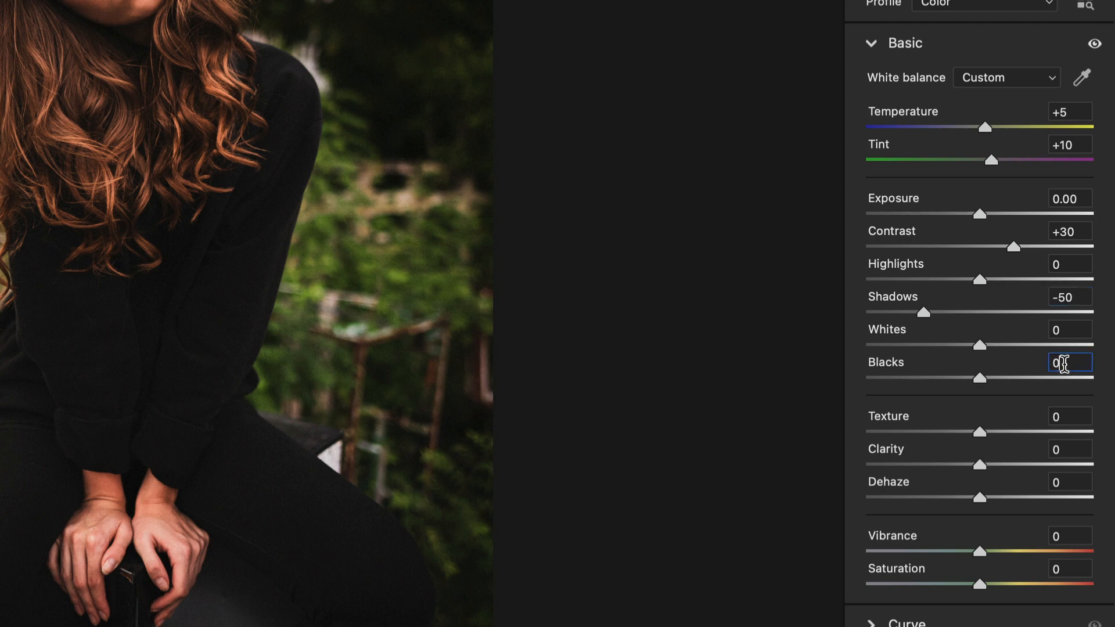
double_click(1062, 363)
text(-40)
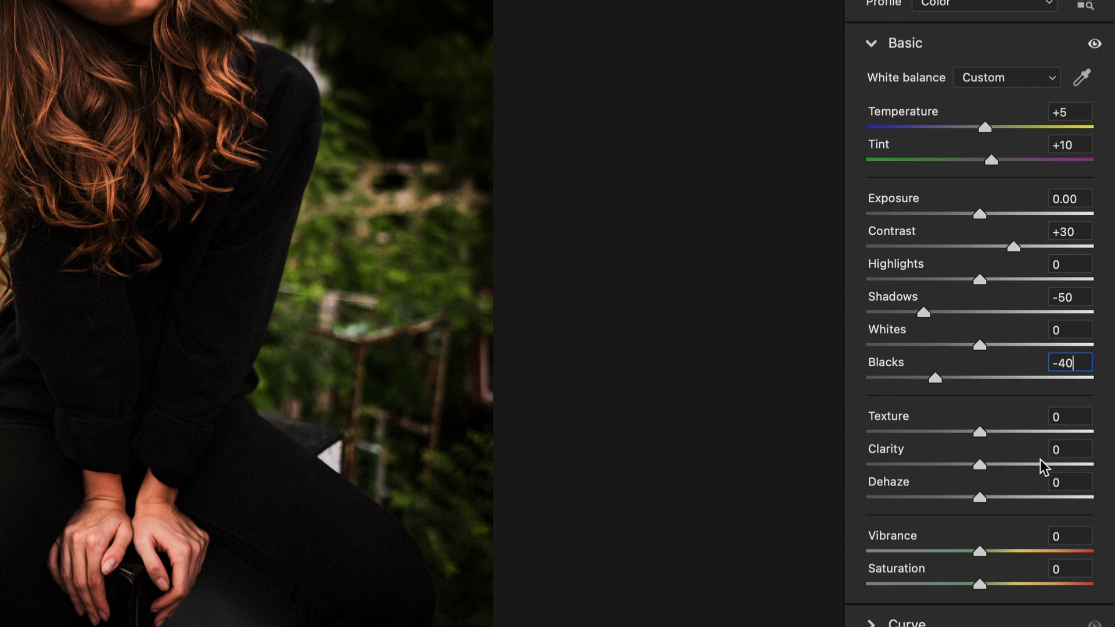
- Set Clarity to +20 and Vibrance to +20 in the Basic adjustments, and collapse that section
click(1065, 450)
text(2)
key(Return)
click(1078, 449)
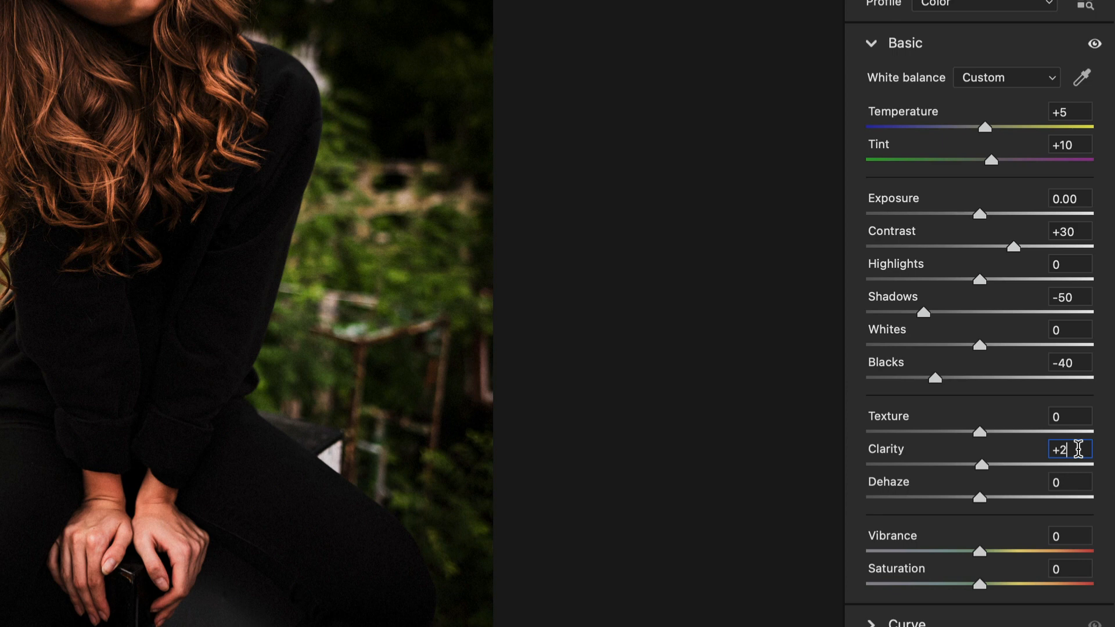
text(0)
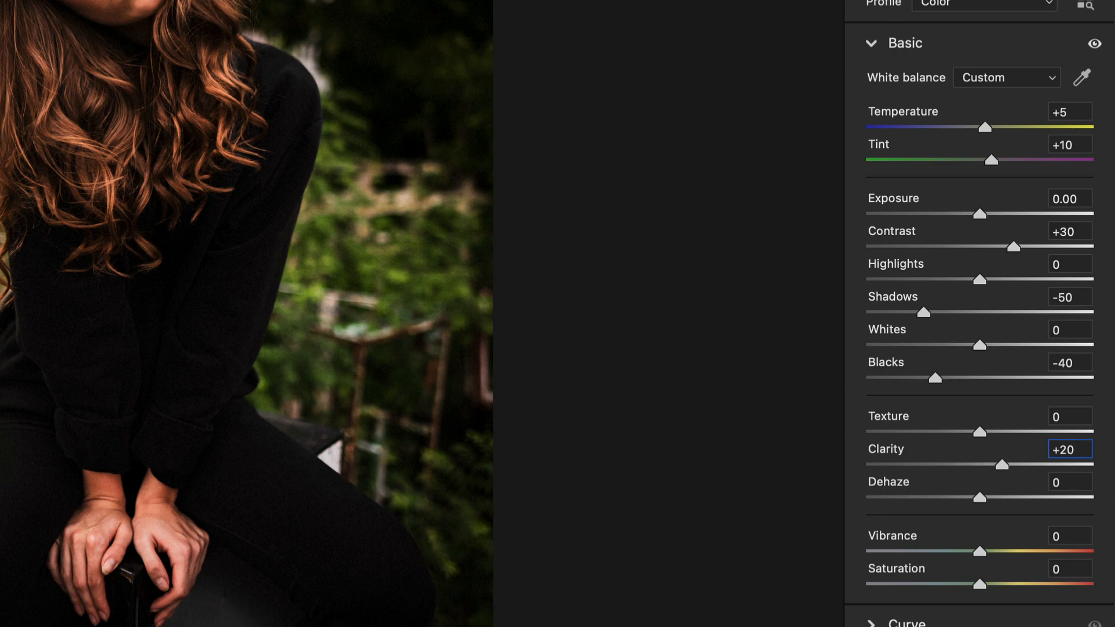
click(1068, 536)
text(20)
key(Return)
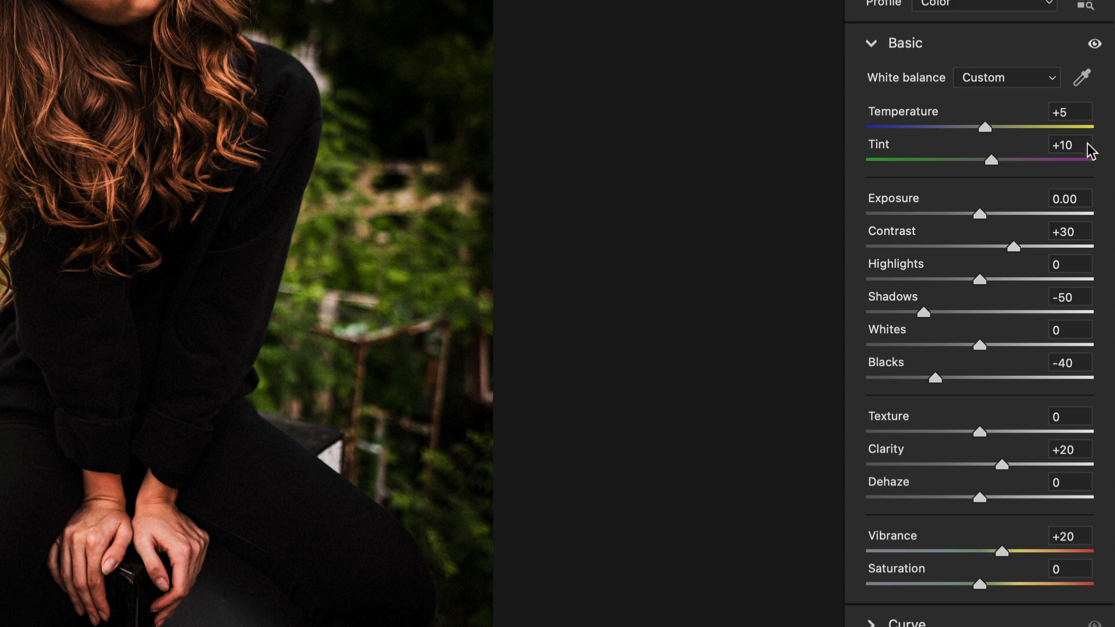
click(871, 44)
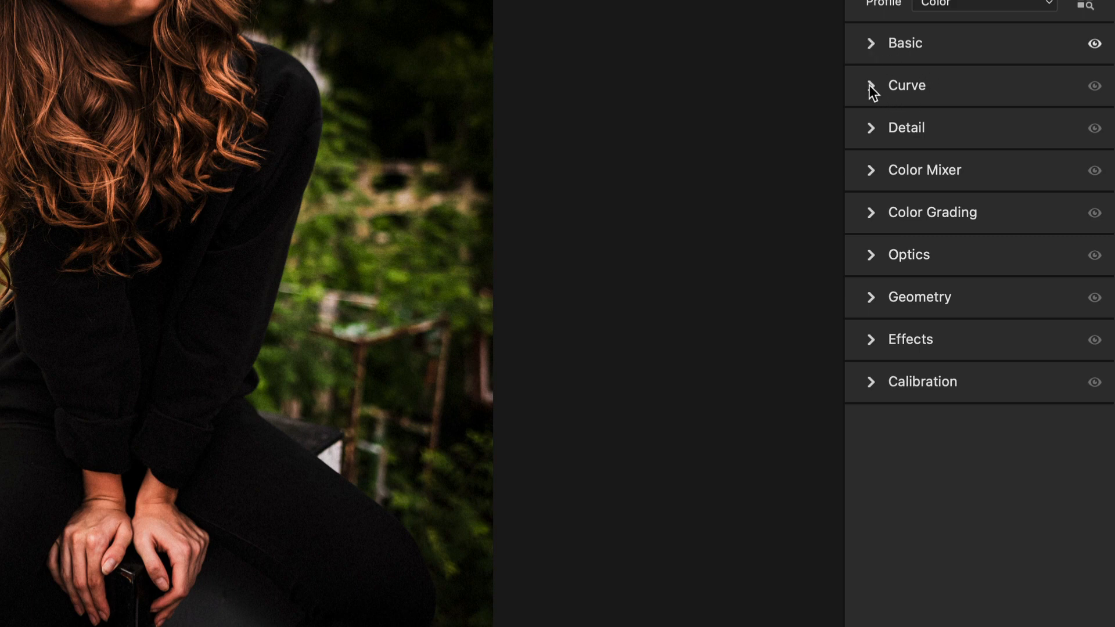
- On the point curve, add a shadow point at input 63, output 59, and raise the black point to output 15
click(870, 85)
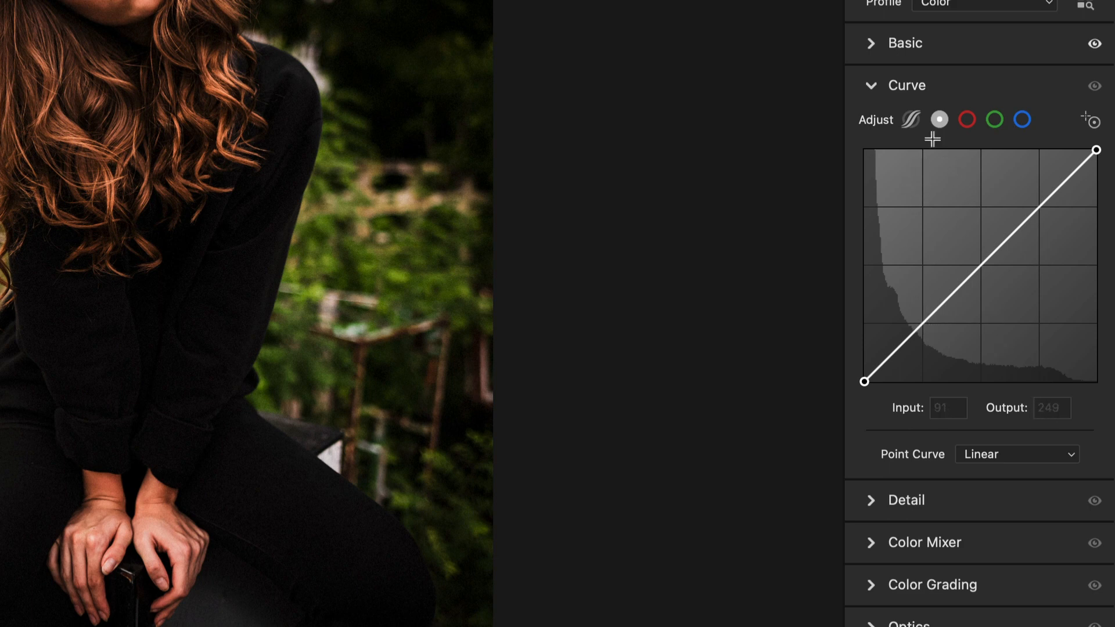
click(909, 120)
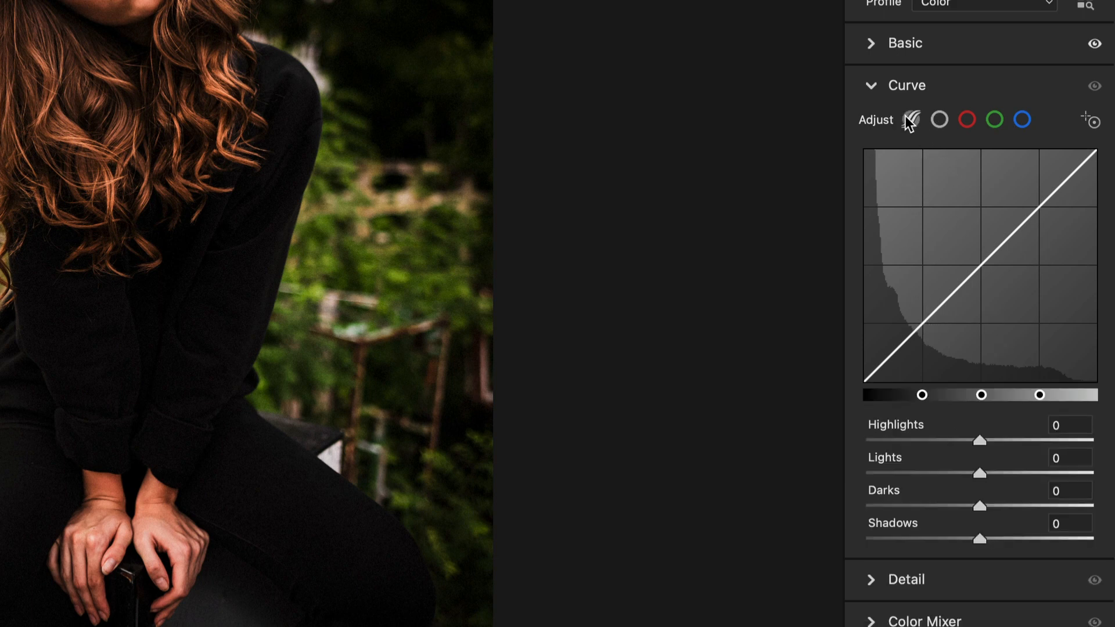
click(940, 119)
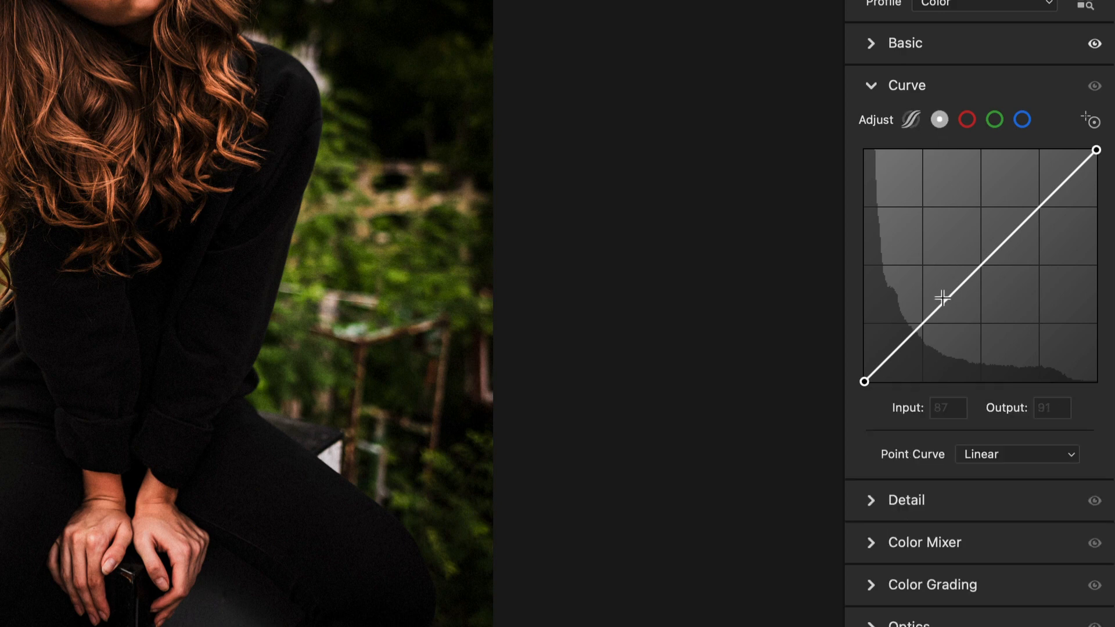
click(921, 324)
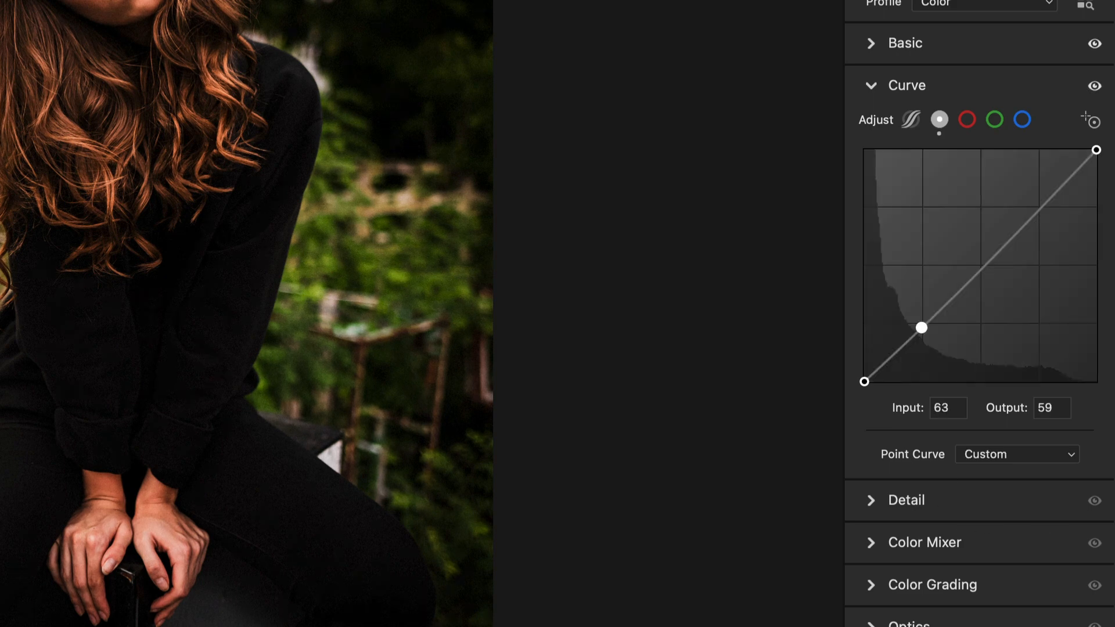
drag(864, 381, 864, 368)
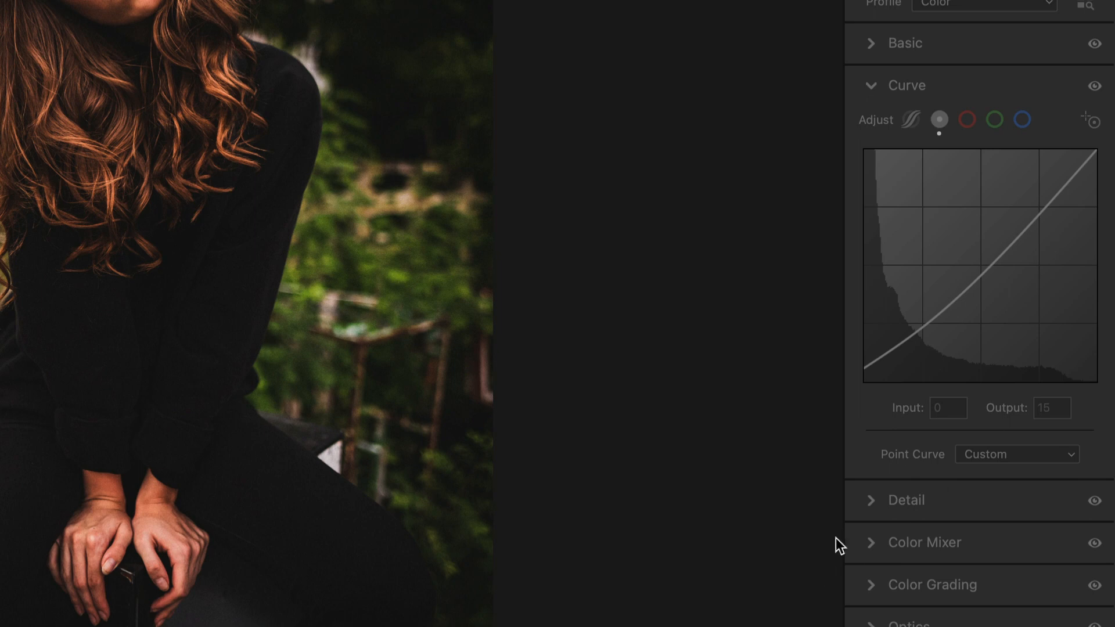
- Add sharpening to the photo in the Detail adjustments and collapse that section
click(870, 503)
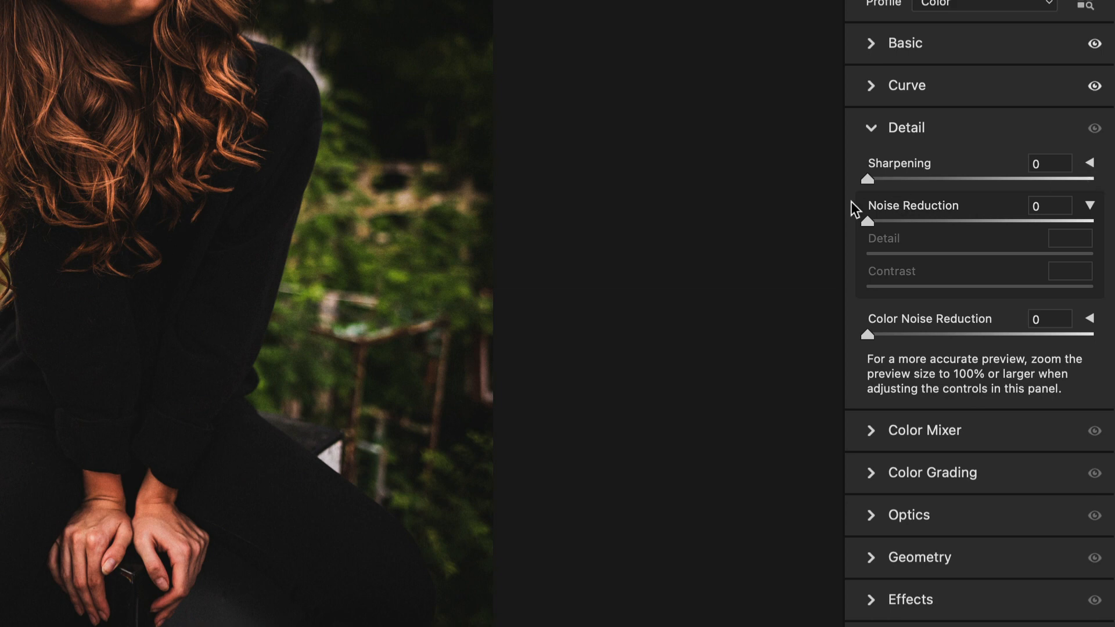
click(1089, 164)
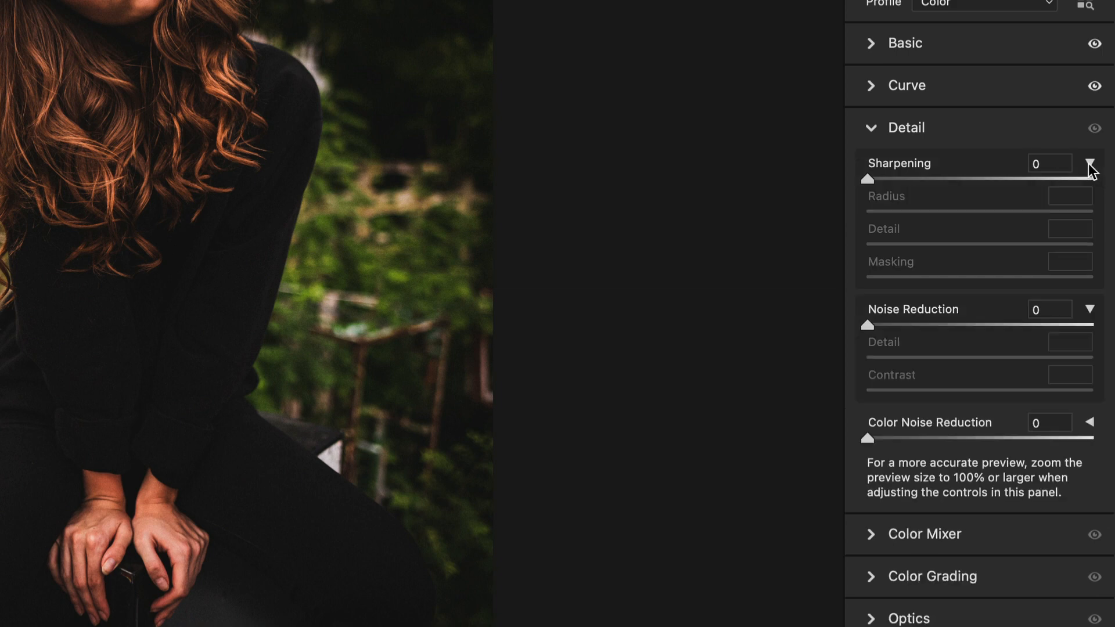
click(1090, 164)
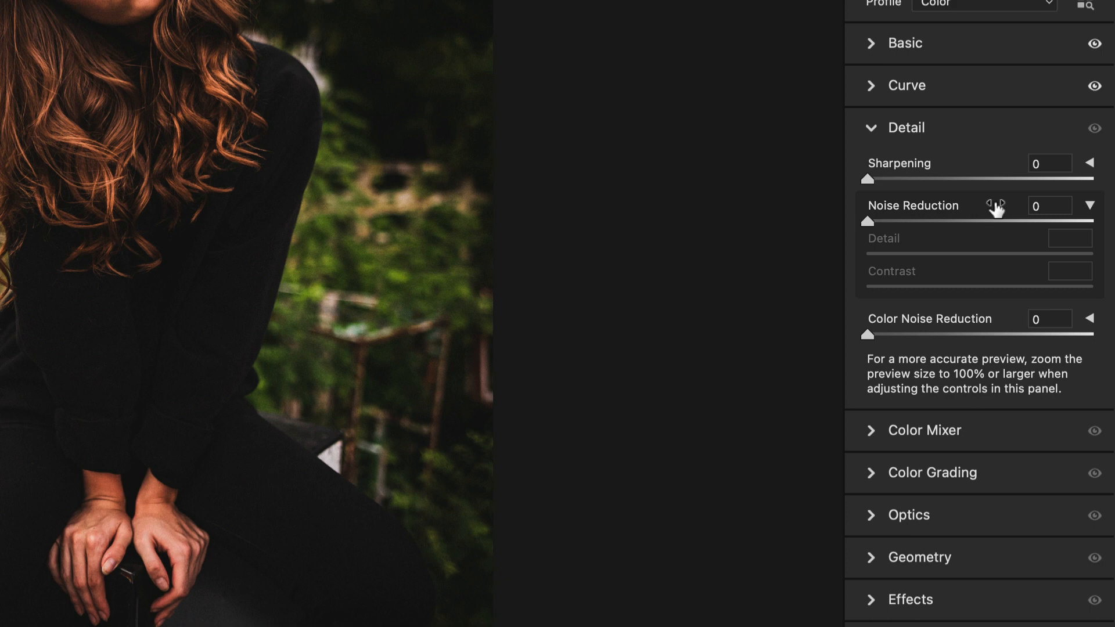
click(1052, 163)
drag(1000, 170, 1011, 184)
click(869, 130)
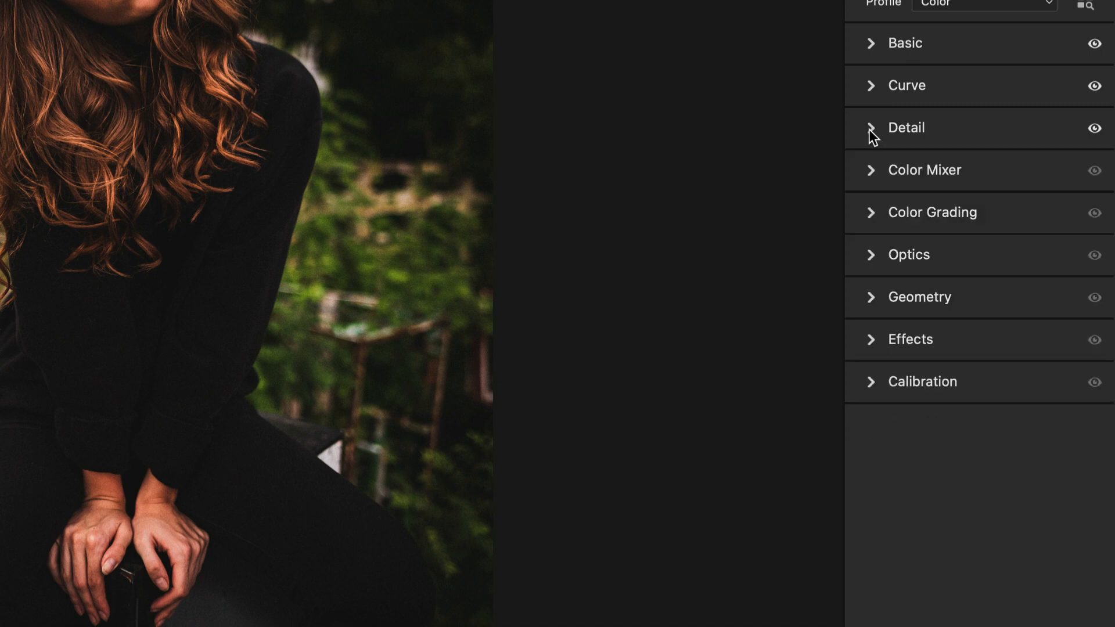
click(872, 180)
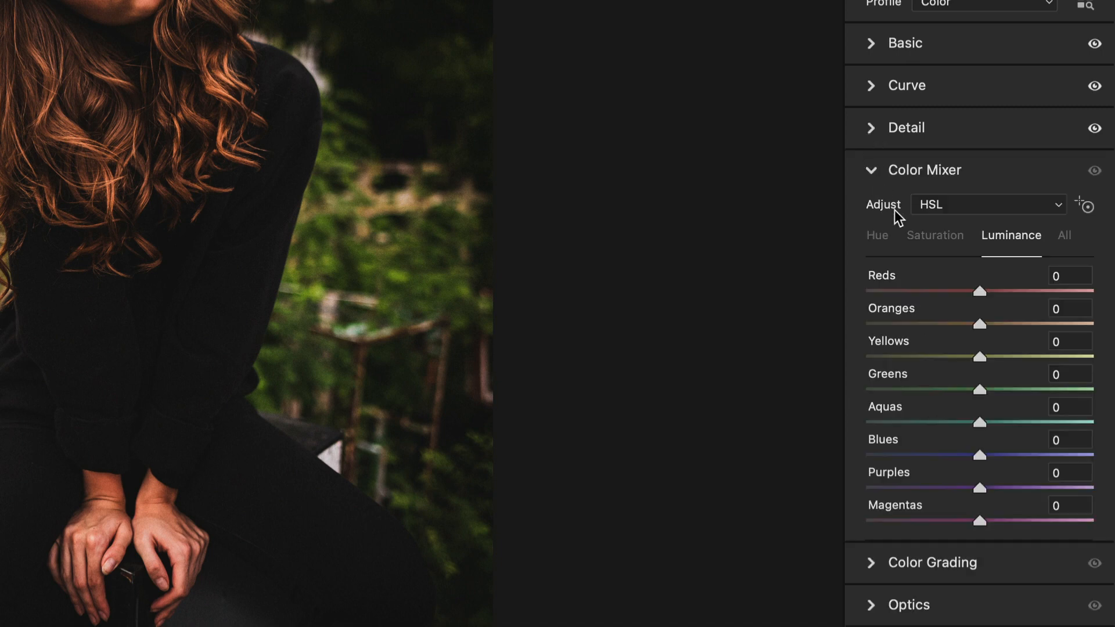
click(876, 239)
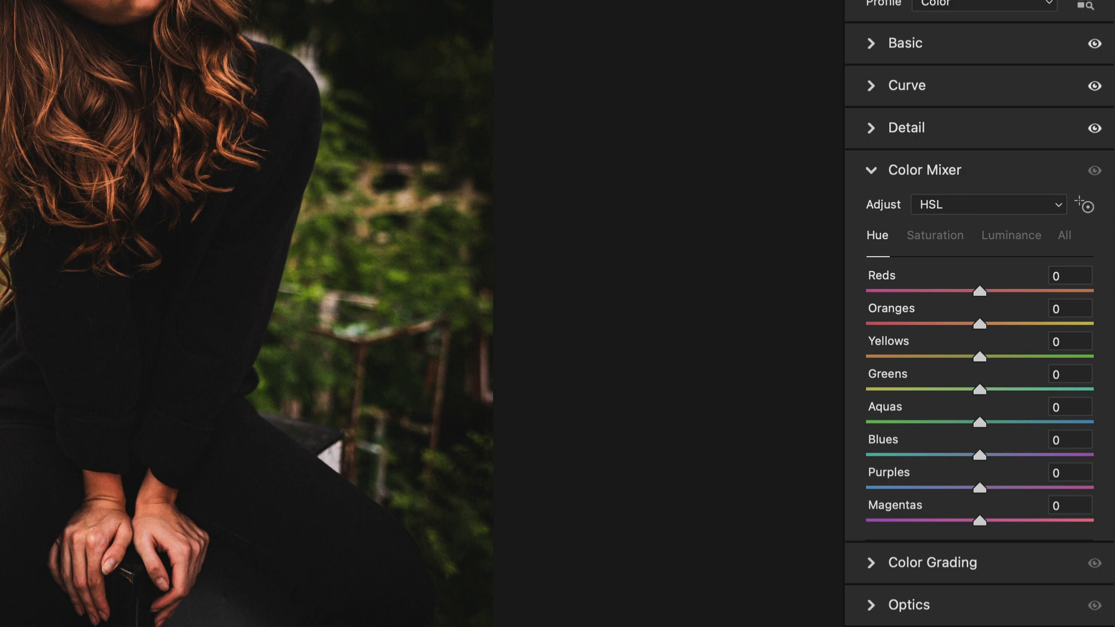
key(Return)
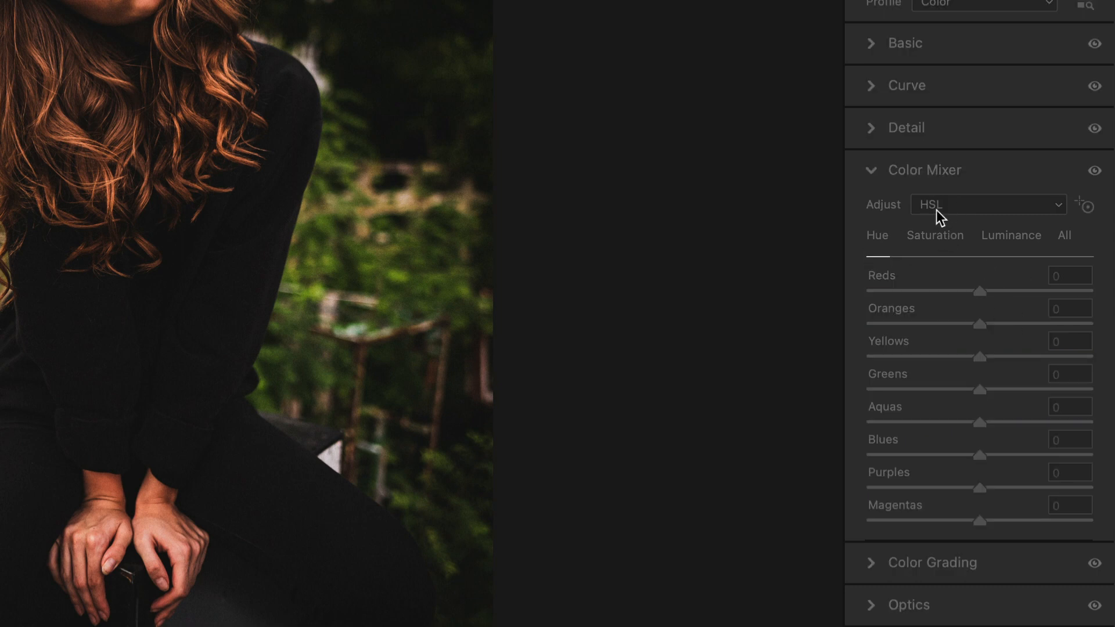
click(941, 171)
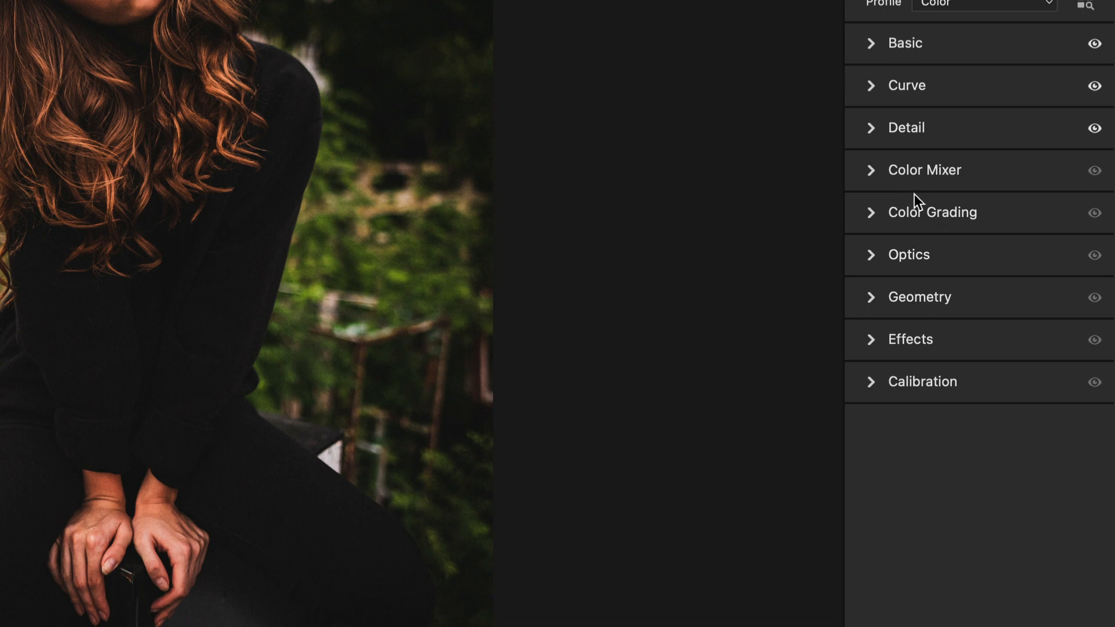
- In the Color Mixer's HSL hue adjustments, set Reds to +50 and Yellows to -100
click(871, 171)
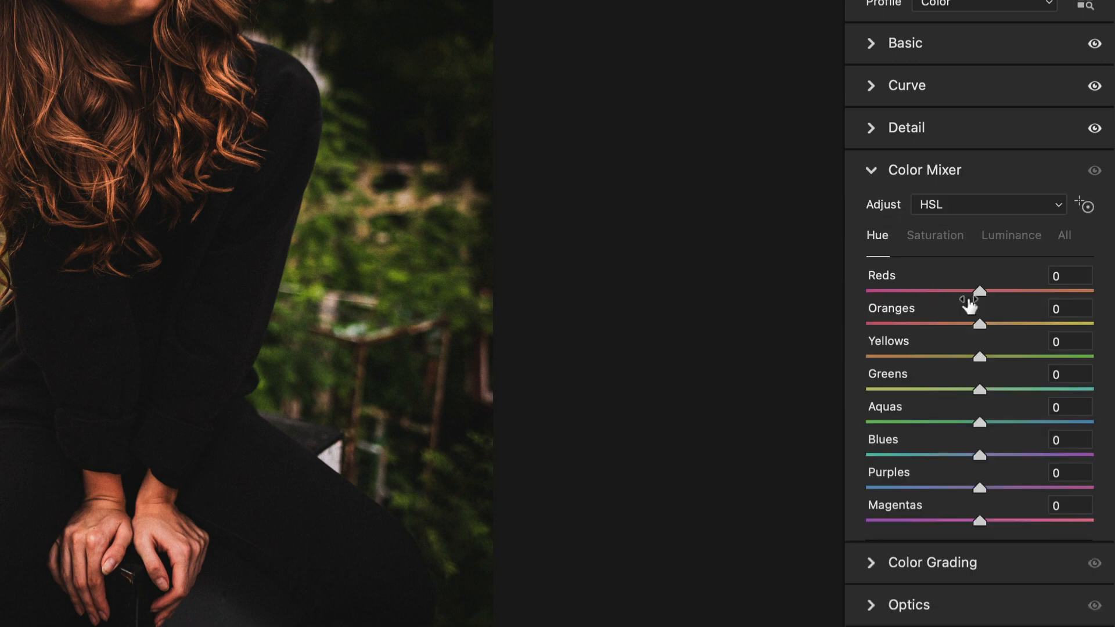
click(1053, 274)
text(50)
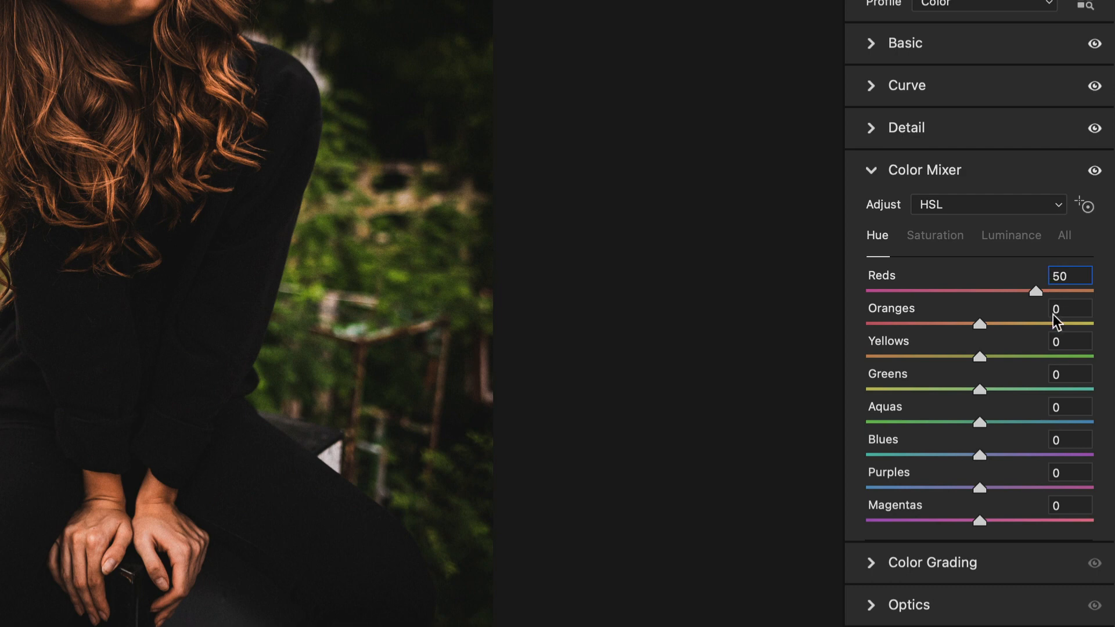
click(1055, 342)
text(-100)
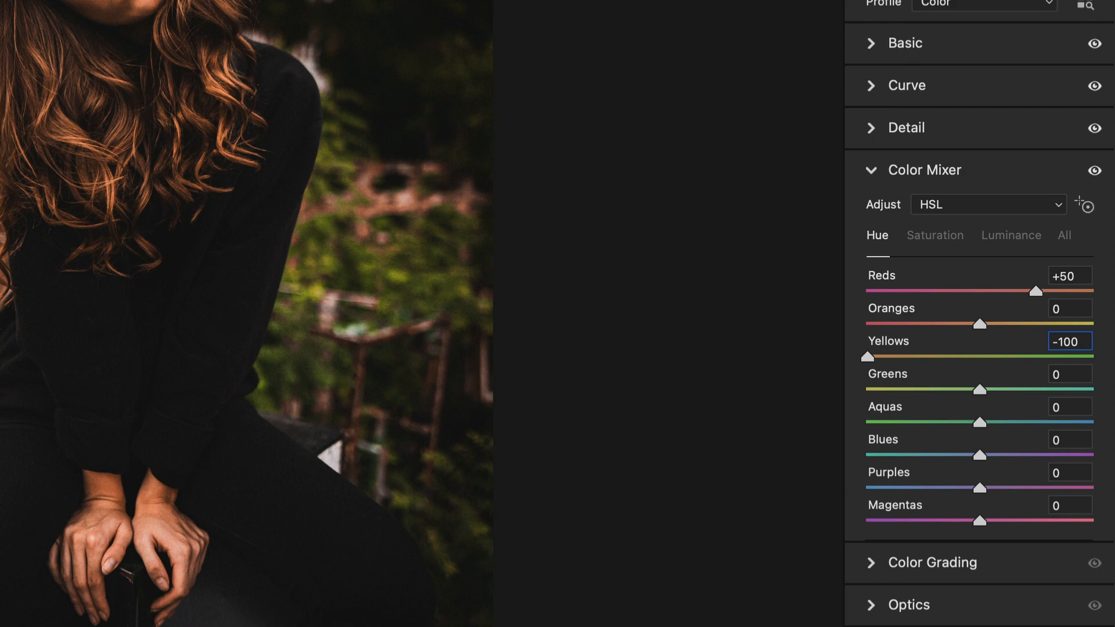
key(Return)
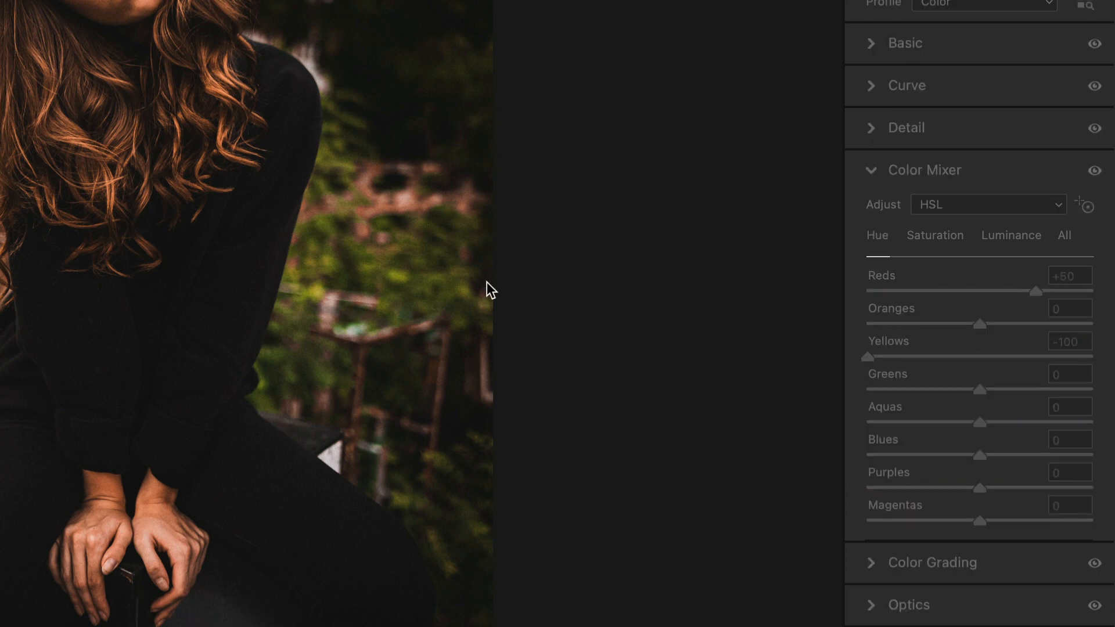
- Set the Color Mixer's saturation to -25 for Oranges and to -100 for Yellows, Greens, Aquas, Blues, Purples and Magentas
click(932, 231)
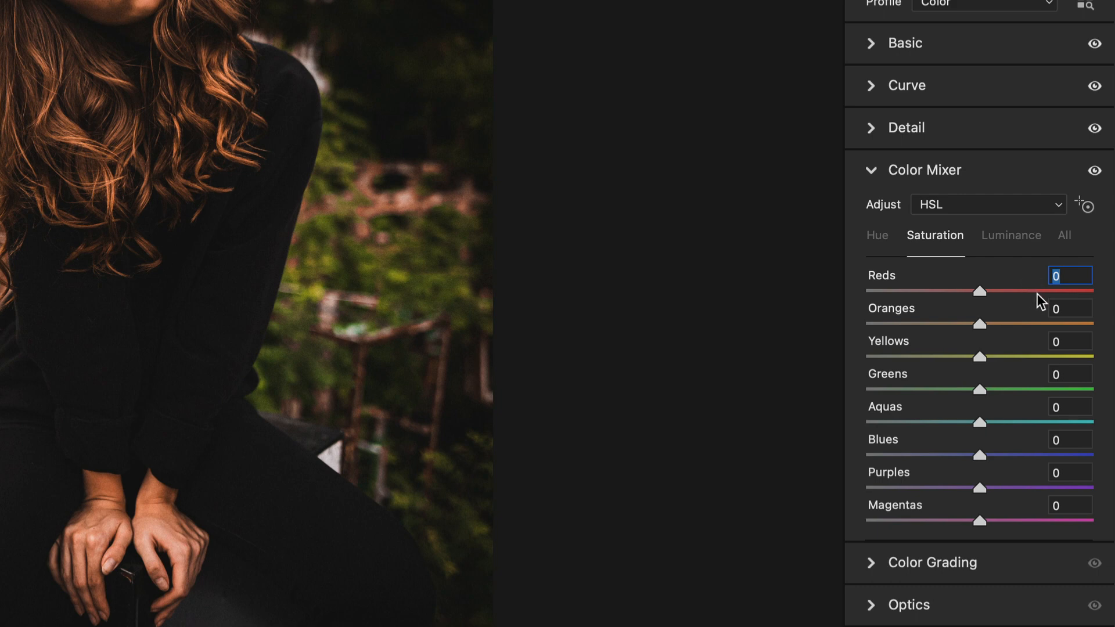
click(1073, 309)
text(-25)
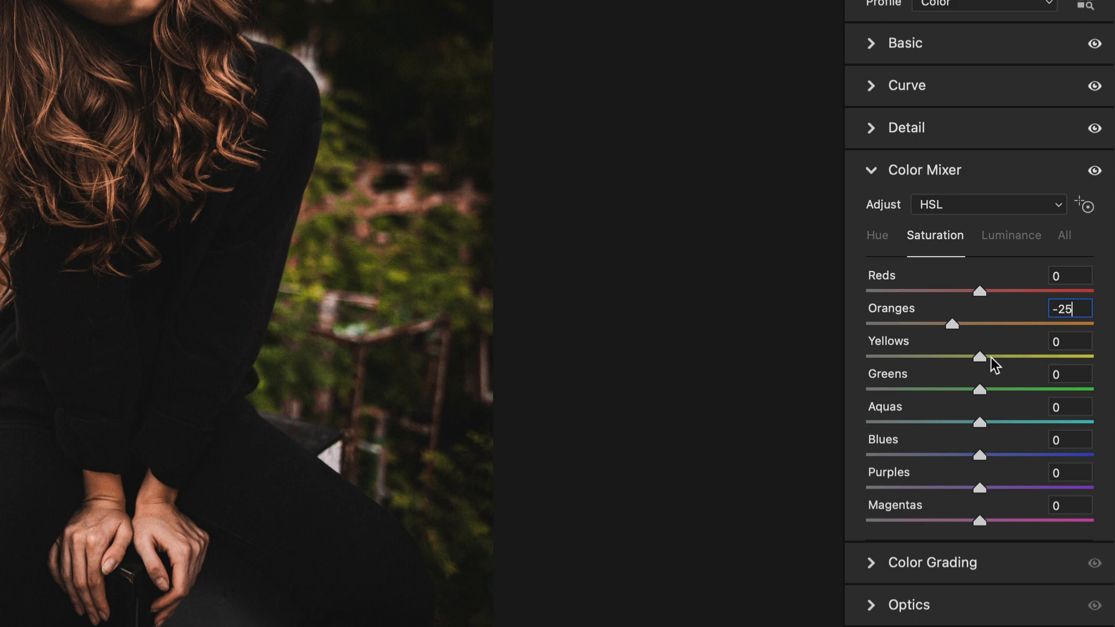
drag(978, 360, 783, 386)
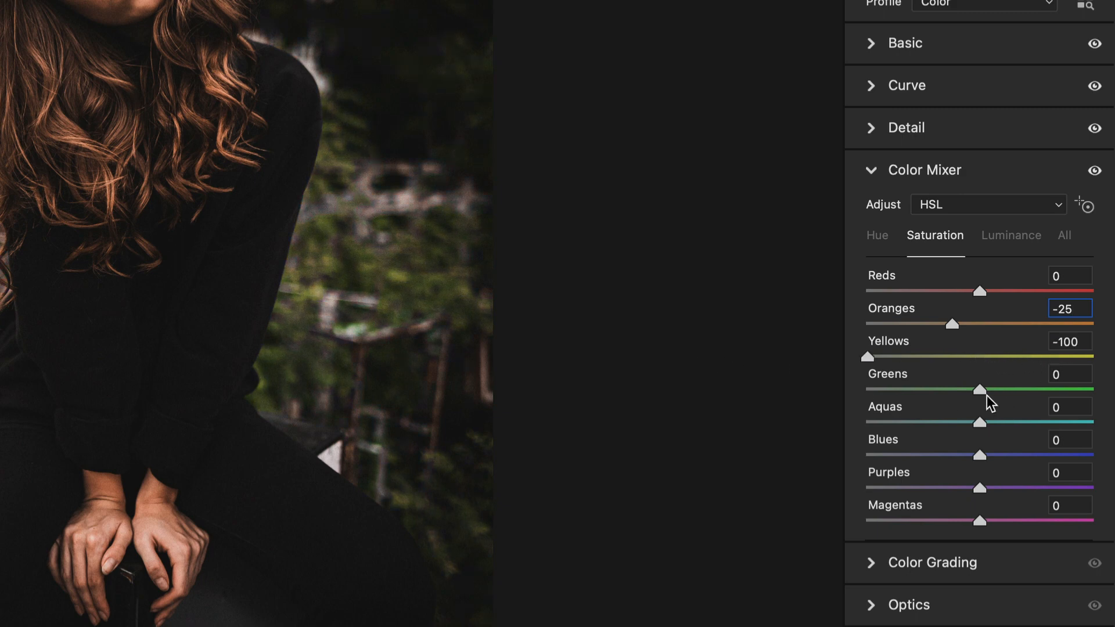
drag(977, 385, 828, 406)
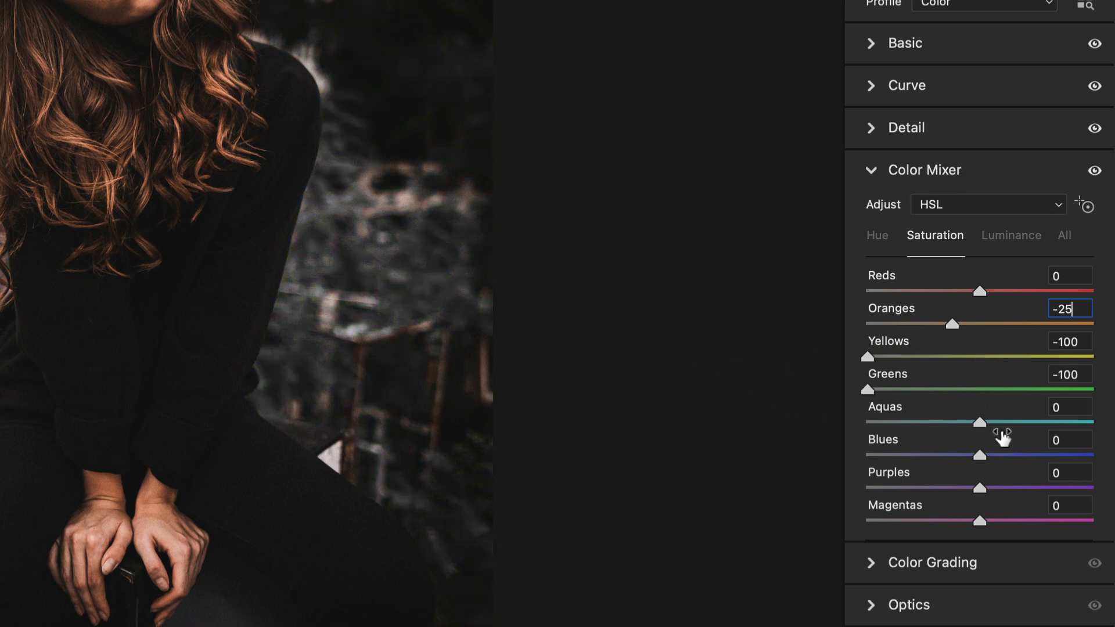
drag(973, 419, 815, 435)
drag(980, 455, 836, 461)
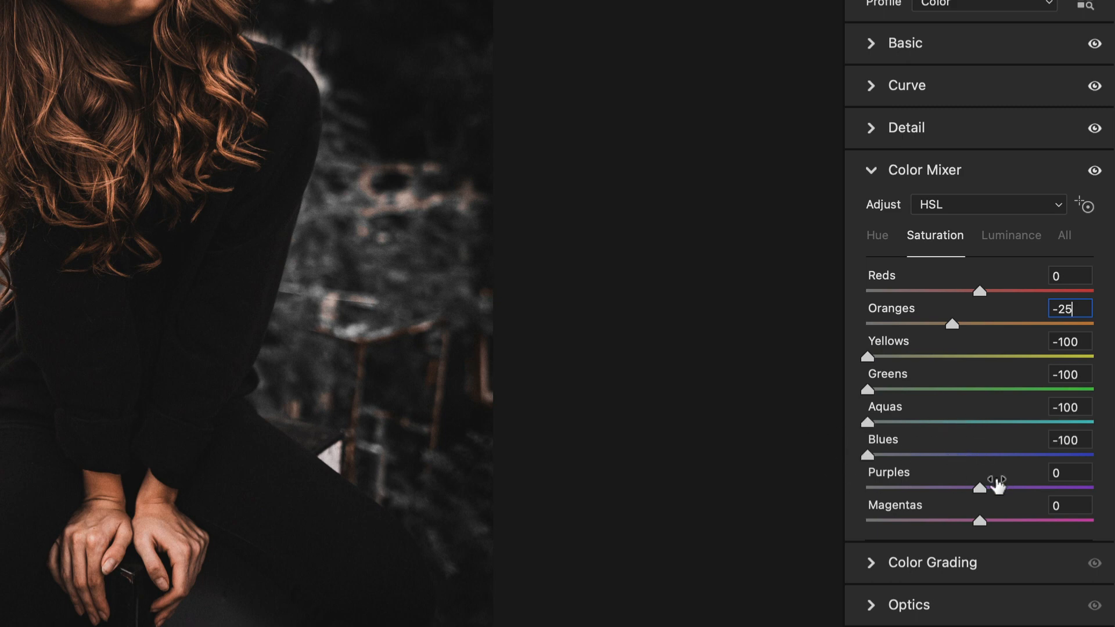
drag(979, 491, 858, 487)
drag(979, 521, 834, 528)
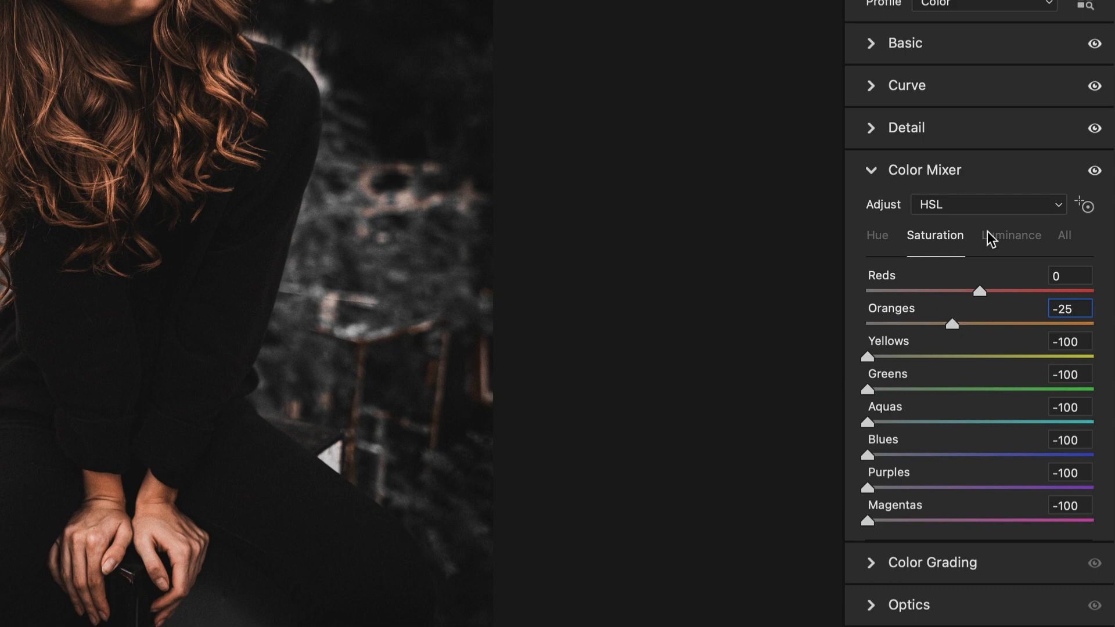
- Set the Reds luminance in the Color Mixer to +10
click(1028, 235)
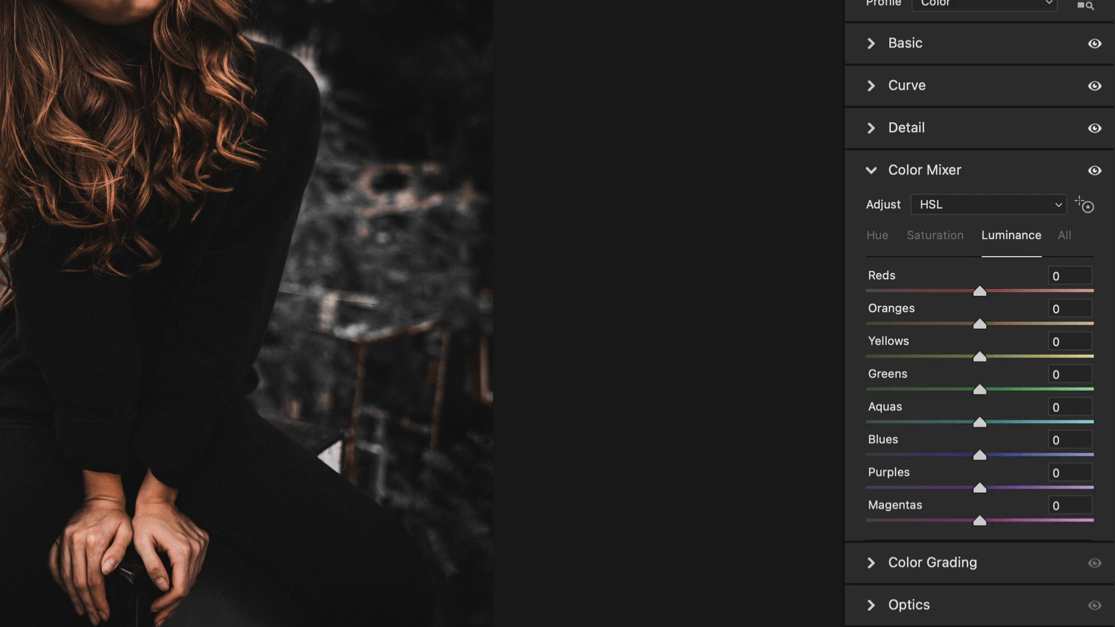
key(Return)
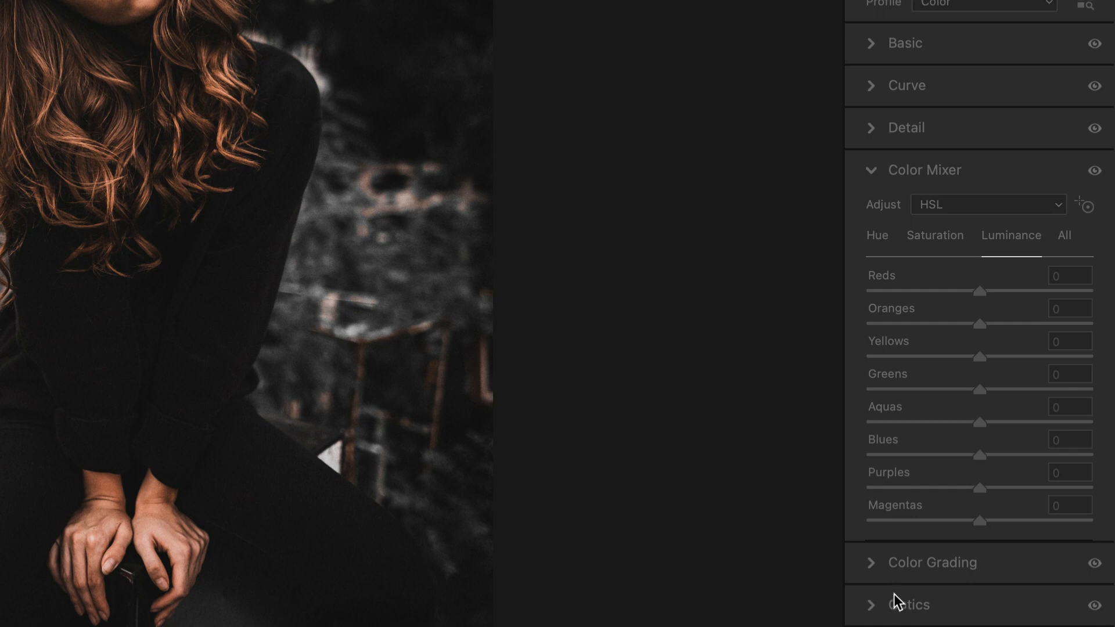
click(1023, 289)
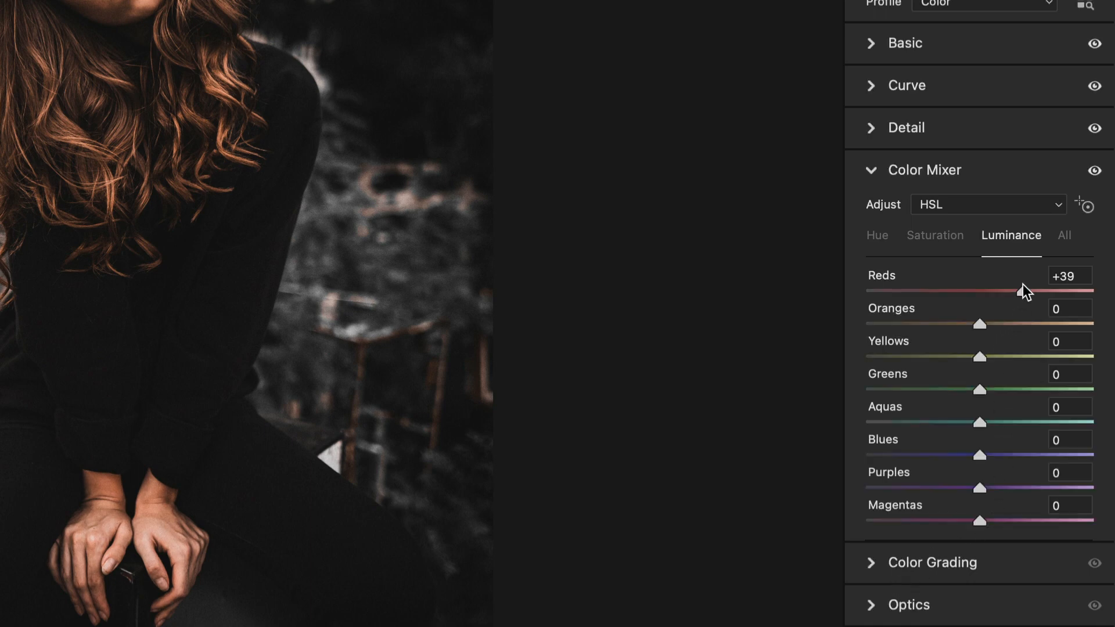
click(1083, 276)
drag(1069, 276, 1037, 272)
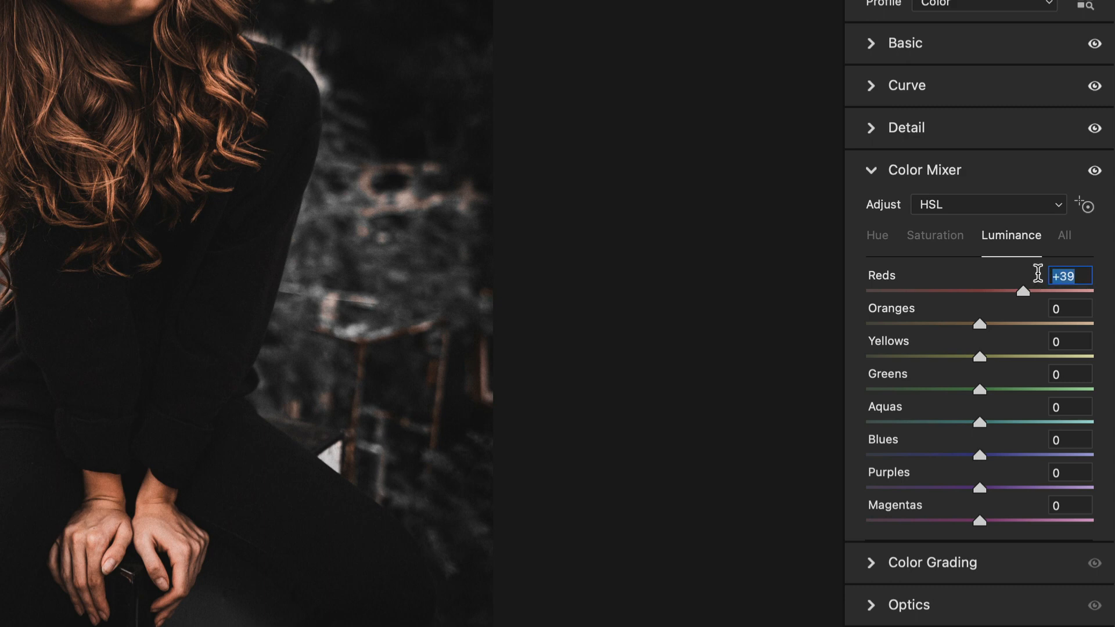
text(10)
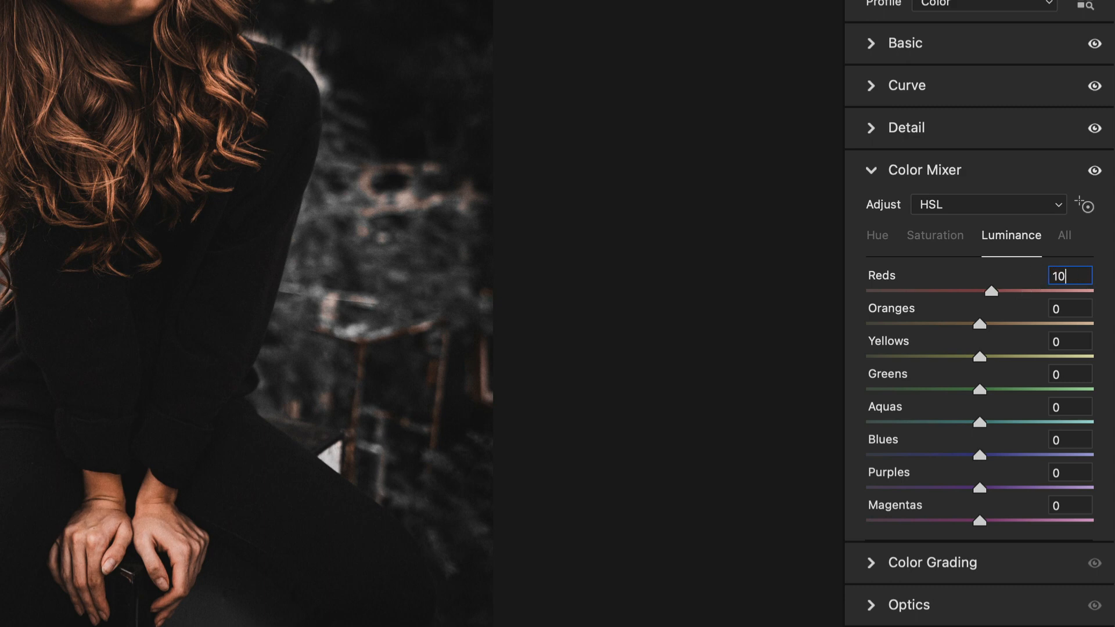
- Set the Color Mixer's luminance to +10 for both Oranges and Yellows
click(1059, 307)
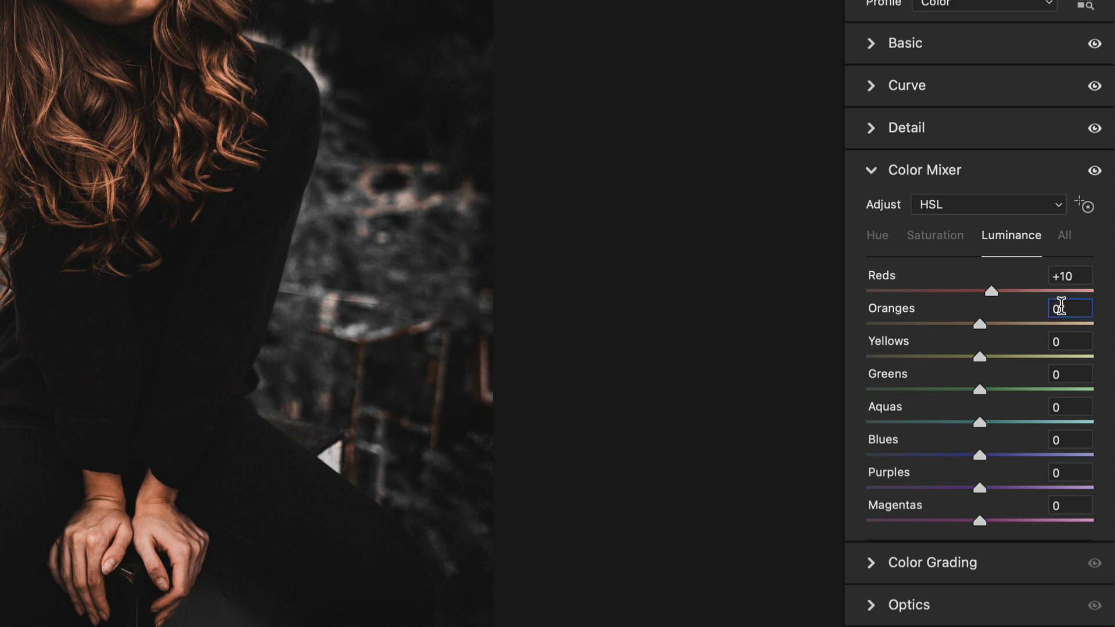
text(10)
key(BackSpace)
key(BackSpace)
key(BackSpace)
text(10)
click(1058, 341)
text(10)
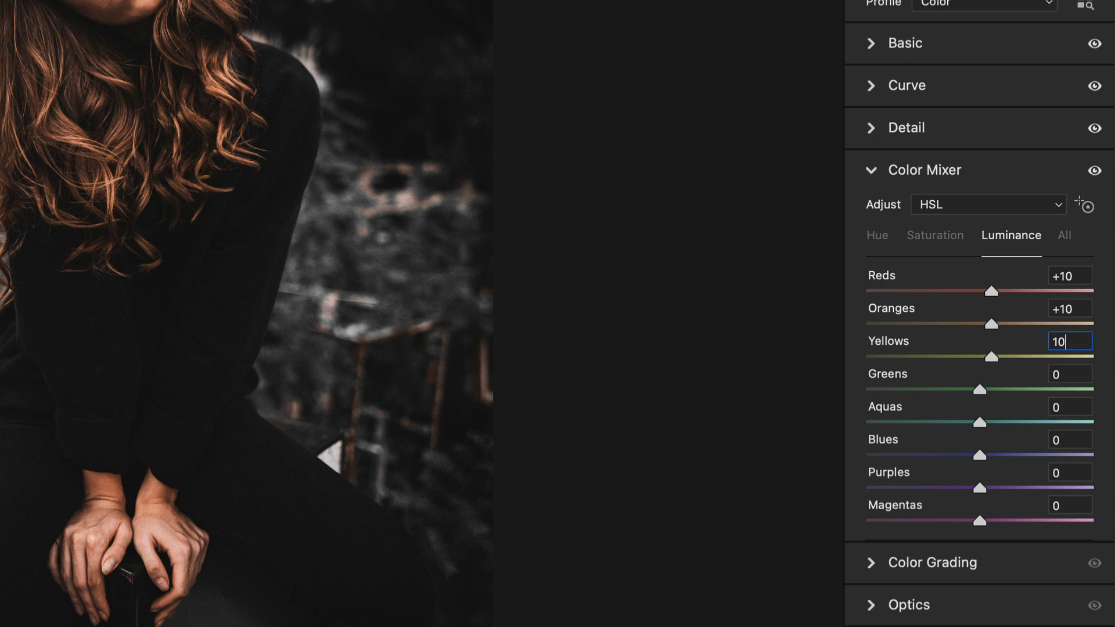
- Set the luminance of Greens, Aquas, Blues, Purples and Magentas to +10 each, and collapse the Color Mixer section
click(1063, 374)
text(10)
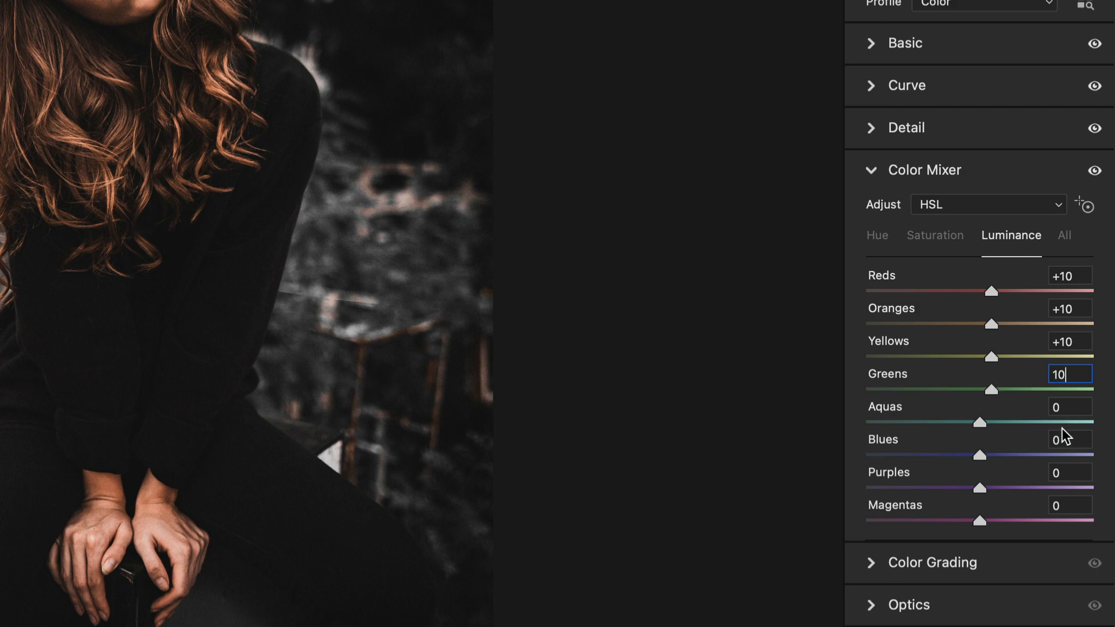
click(1068, 409)
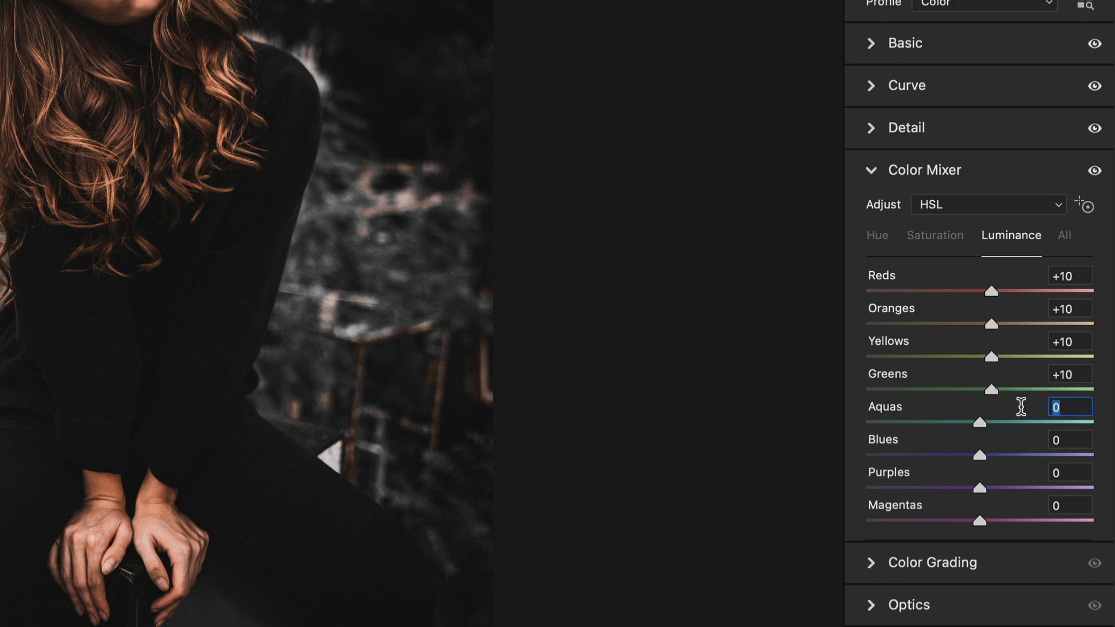
text(10)
click(1072, 444)
text(1)
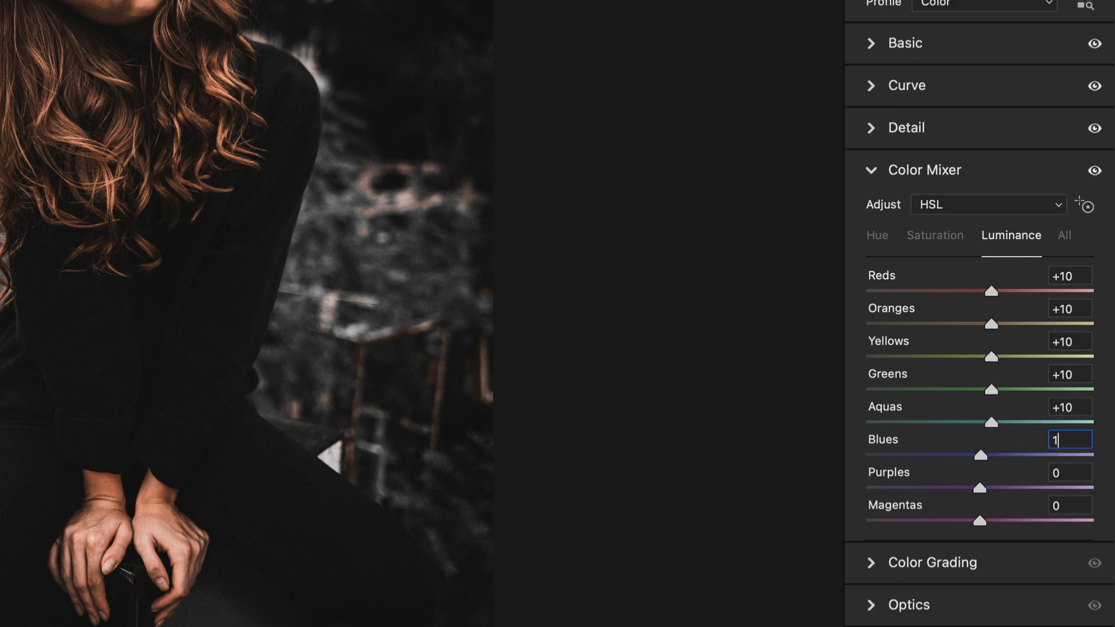
text(010)
click(1069, 504)
text(10)
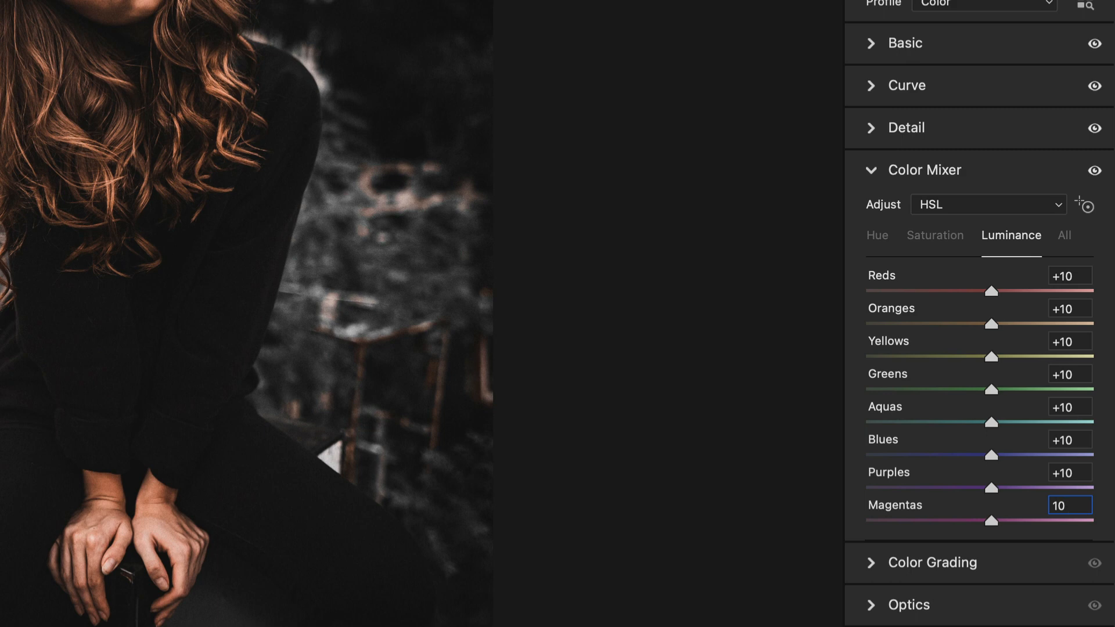
key(Return)
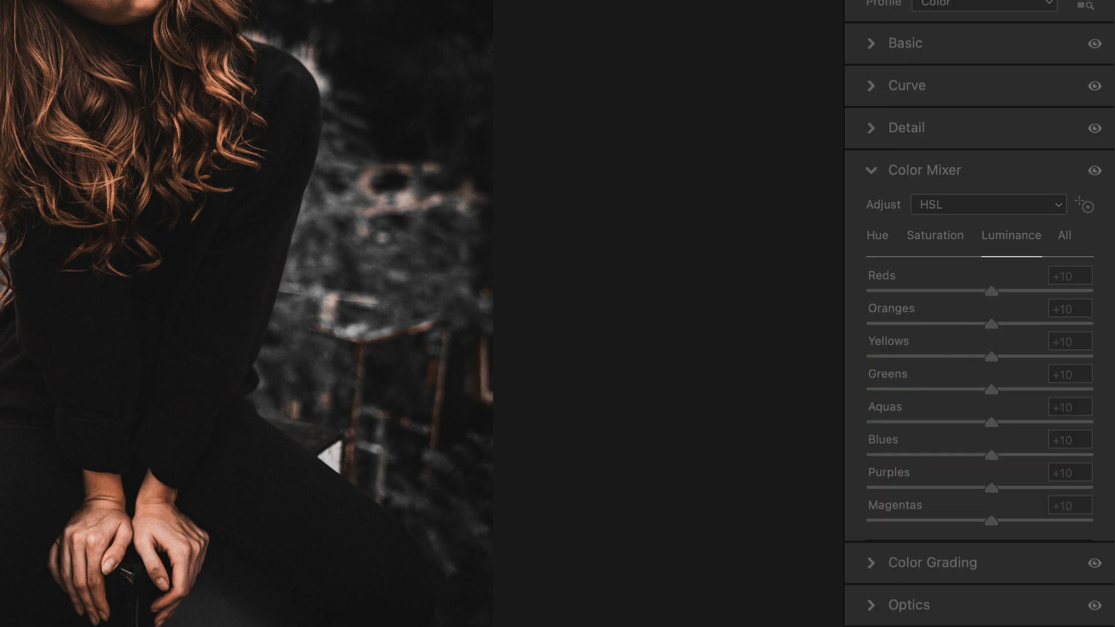
click(871, 170)
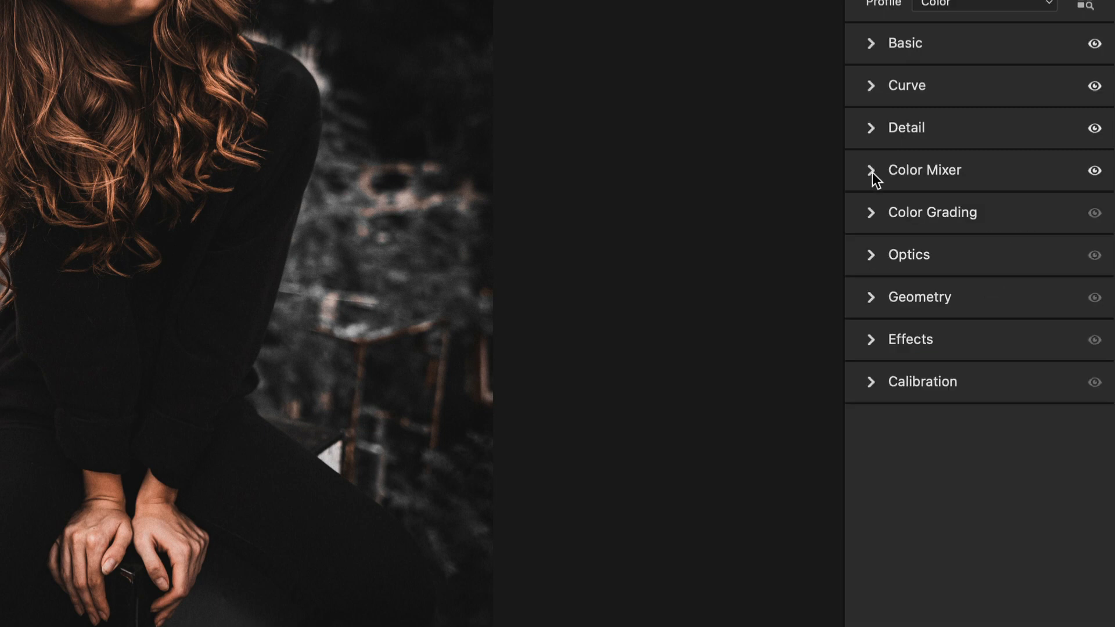
- In Color Grading, tint the highlights with hue 30 and saturation 5, and collapse that section
click(870, 213)
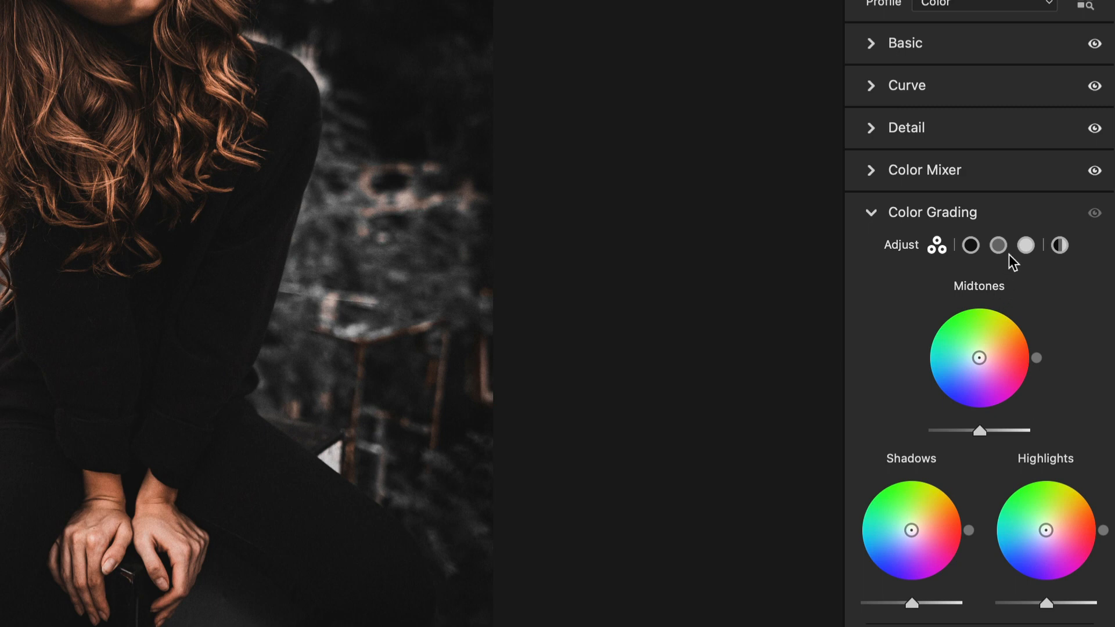
click(1024, 245)
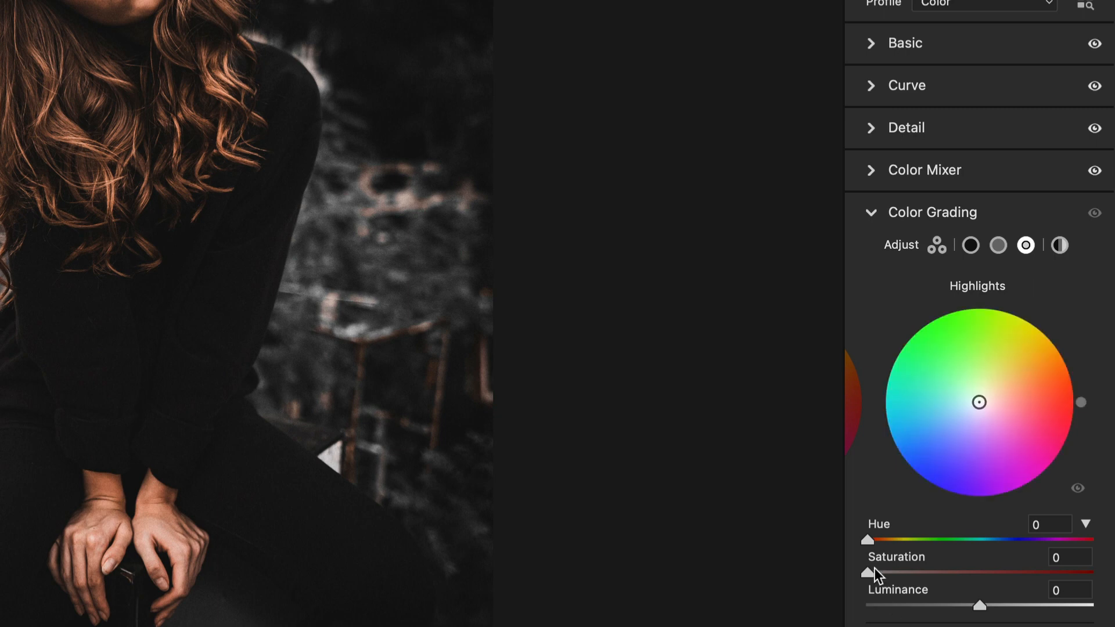
click(1086, 525)
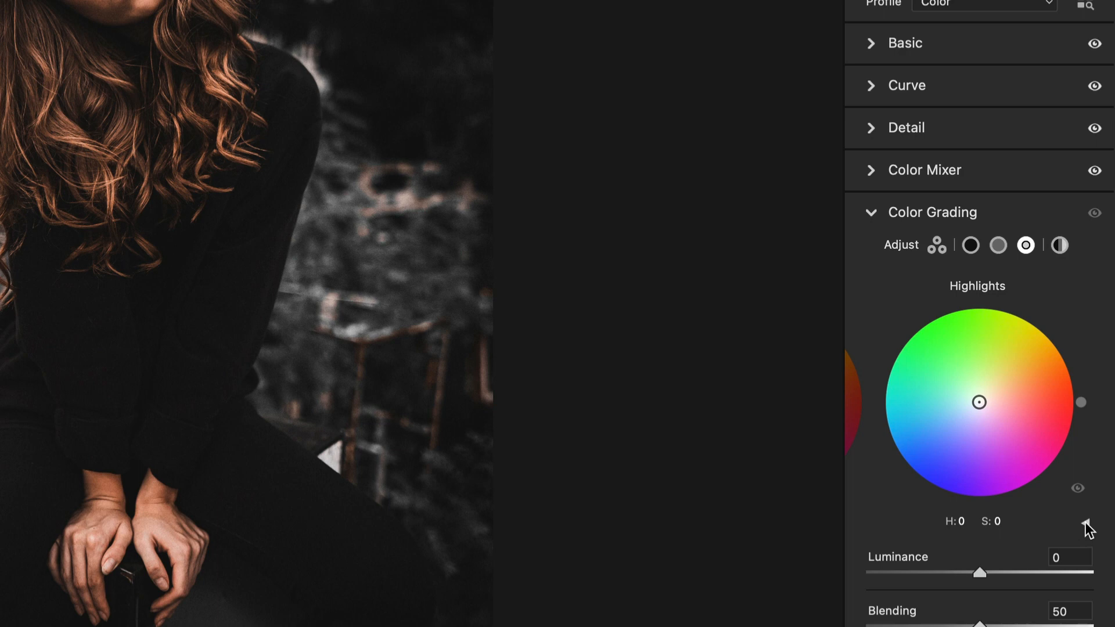
click(1086, 525)
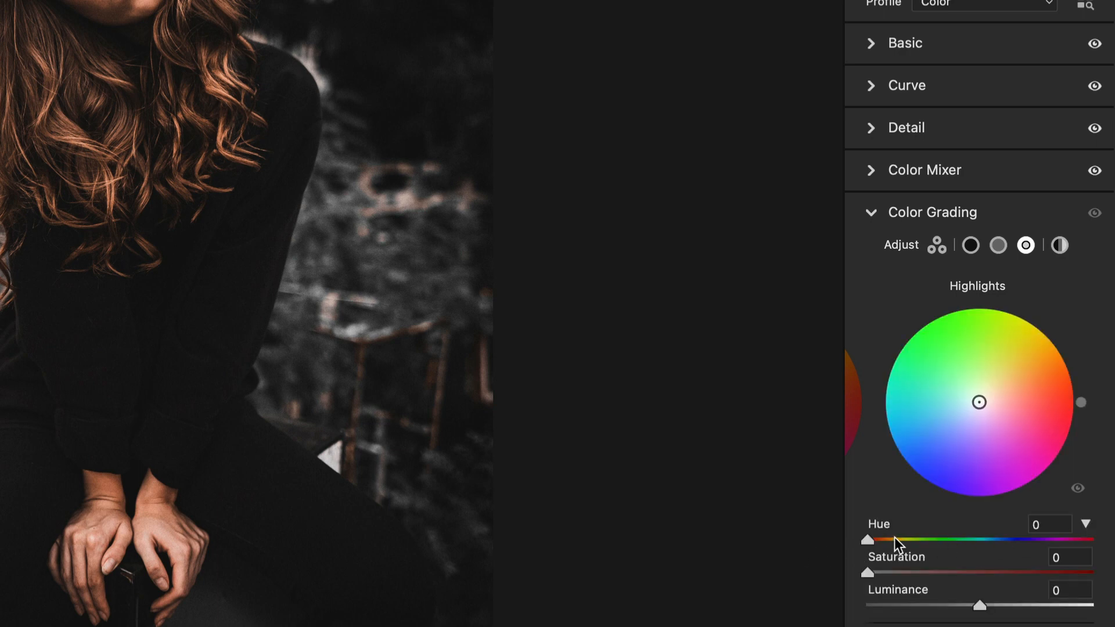
click(902, 568)
click(1043, 526)
text(30)
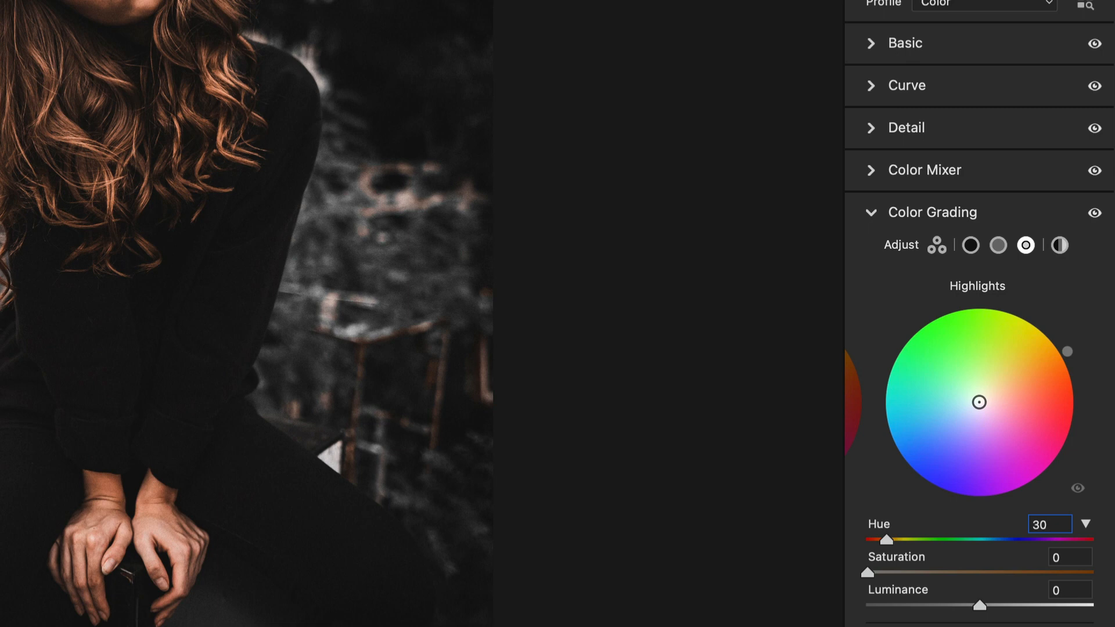
click(1067, 559)
drag(1067, 557, 1040, 561)
text(5)
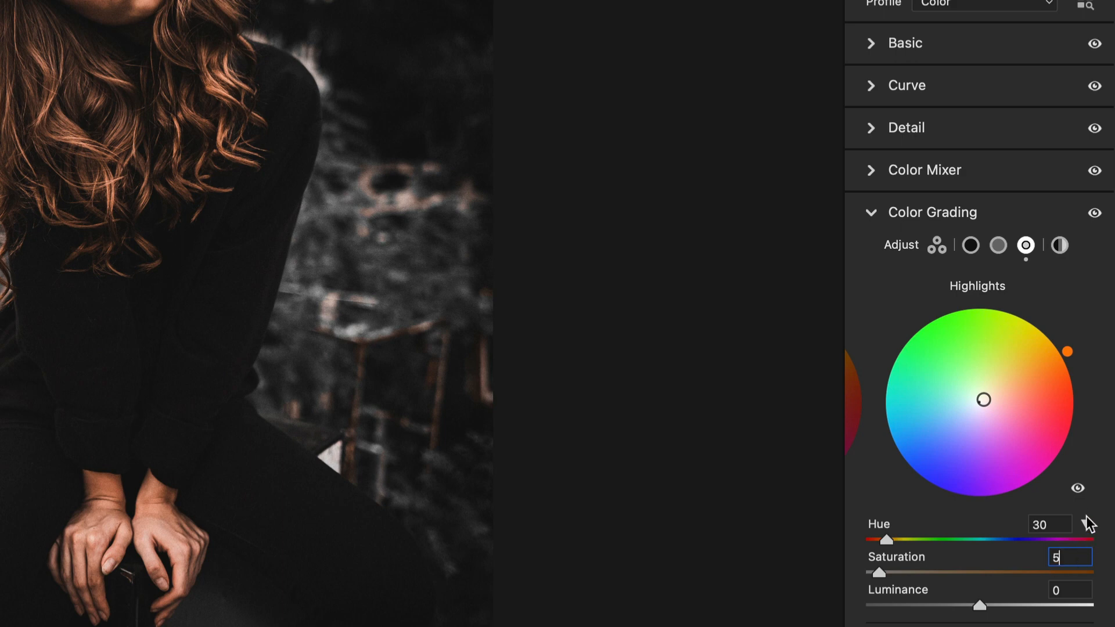
click(863, 214)
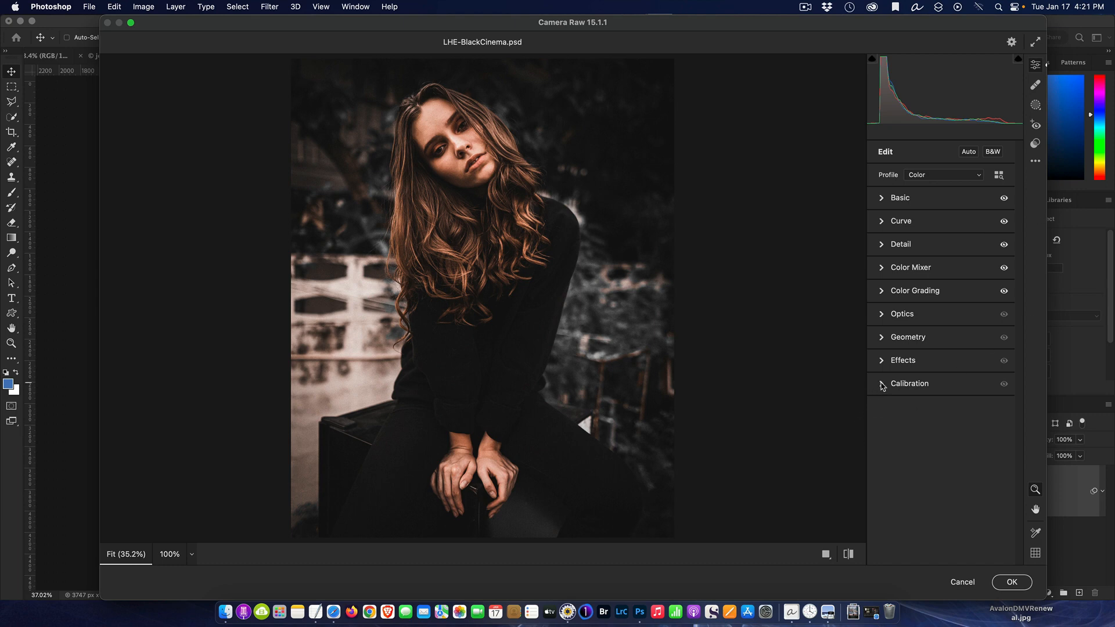
- Set the Vignette in the Optics adjustments to -70 and collapse that section
click(882, 316)
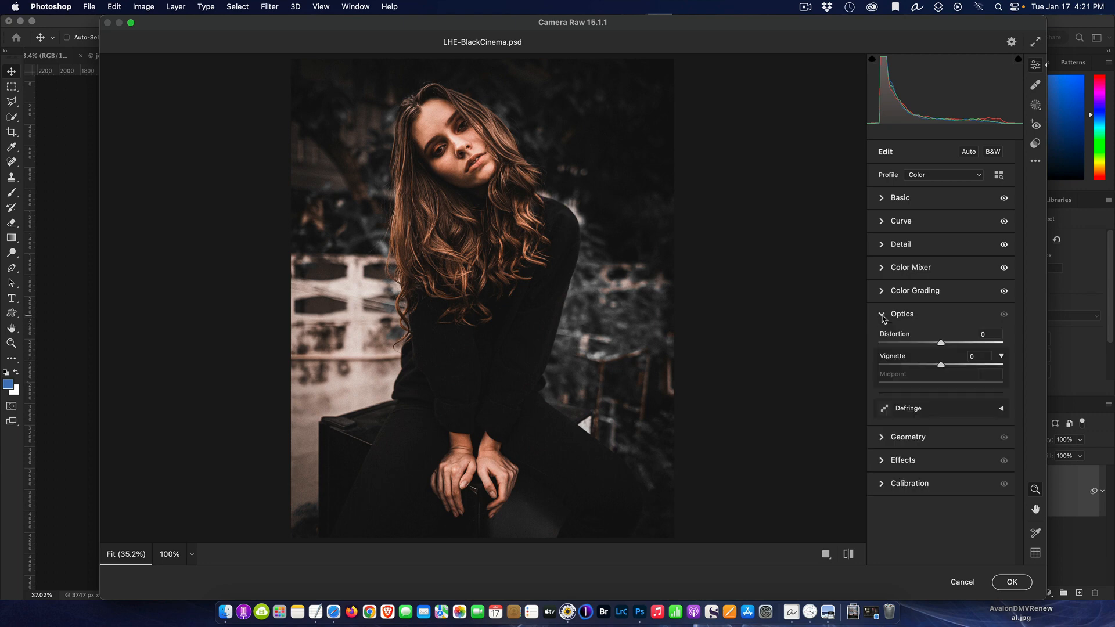
click(992, 336)
click(985, 356)
click(1001, 356)
click(1001, 357)
text(-70)
key(BackSpace)
key(BackSpace)
key(BackSpace)
key(BackSpace)
text(-70)
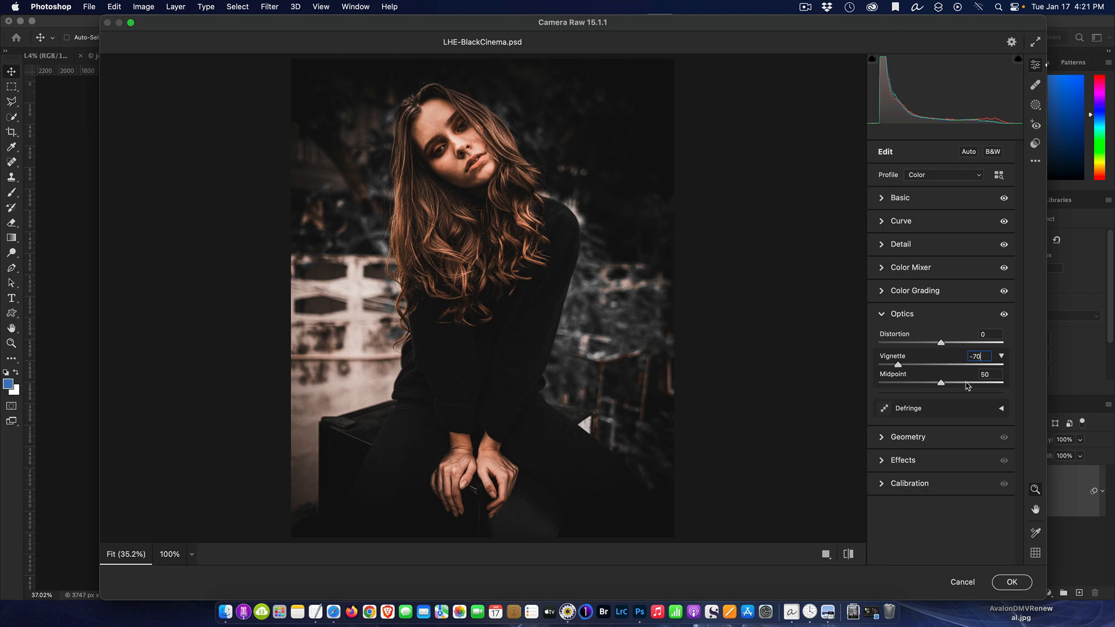
click(883, 317)
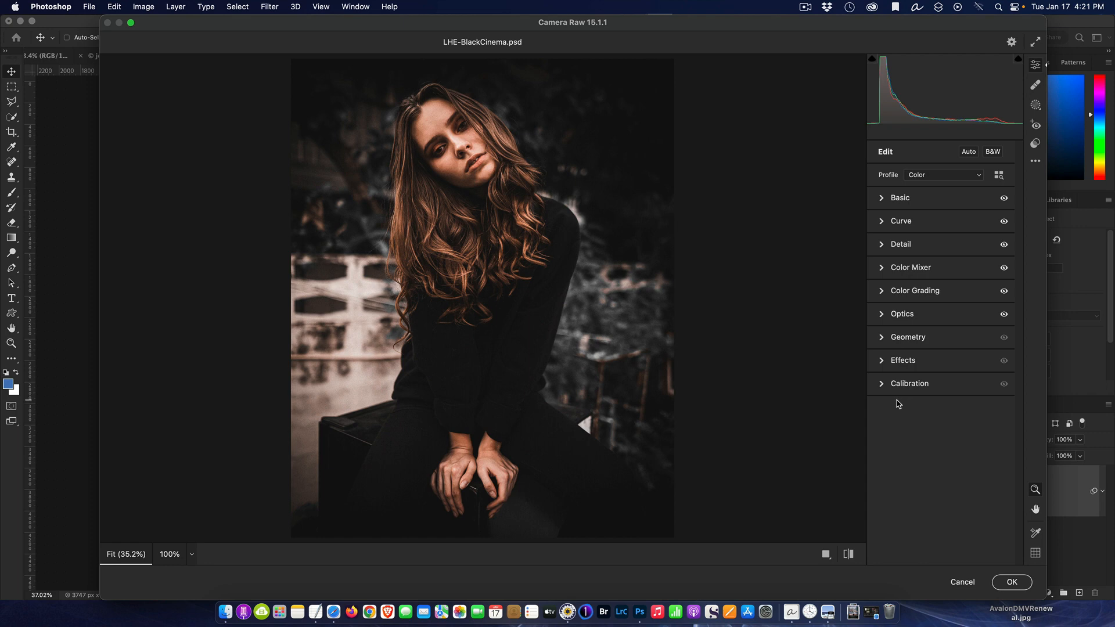
- Set the Green Primary hue in the Calibration adjustments to +100
click(882, 384)
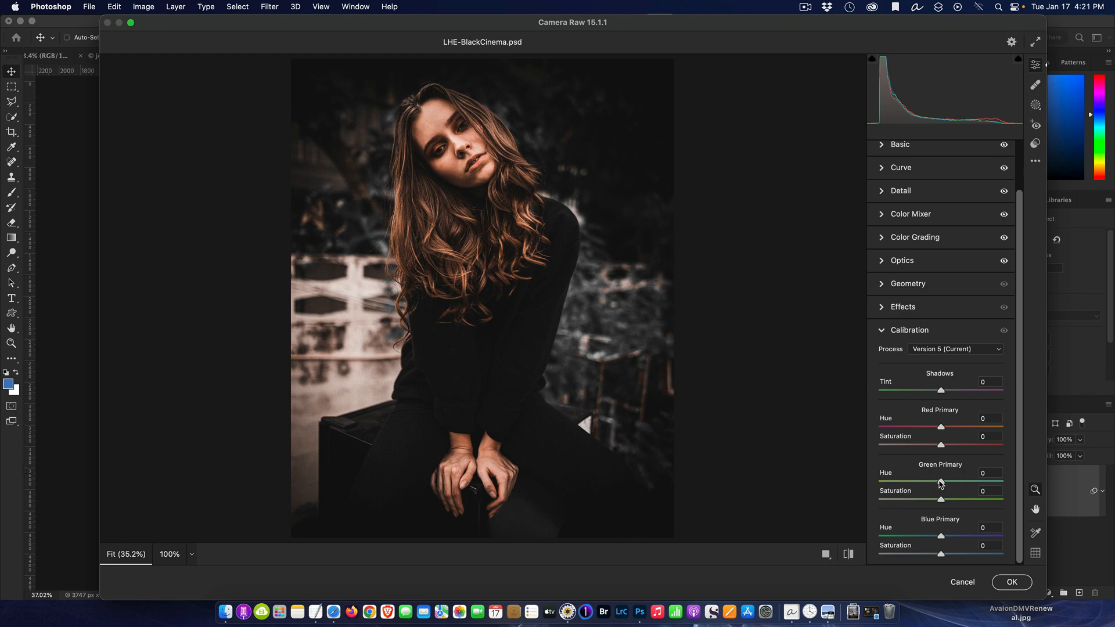
drag(940, 481, 1008, 485)
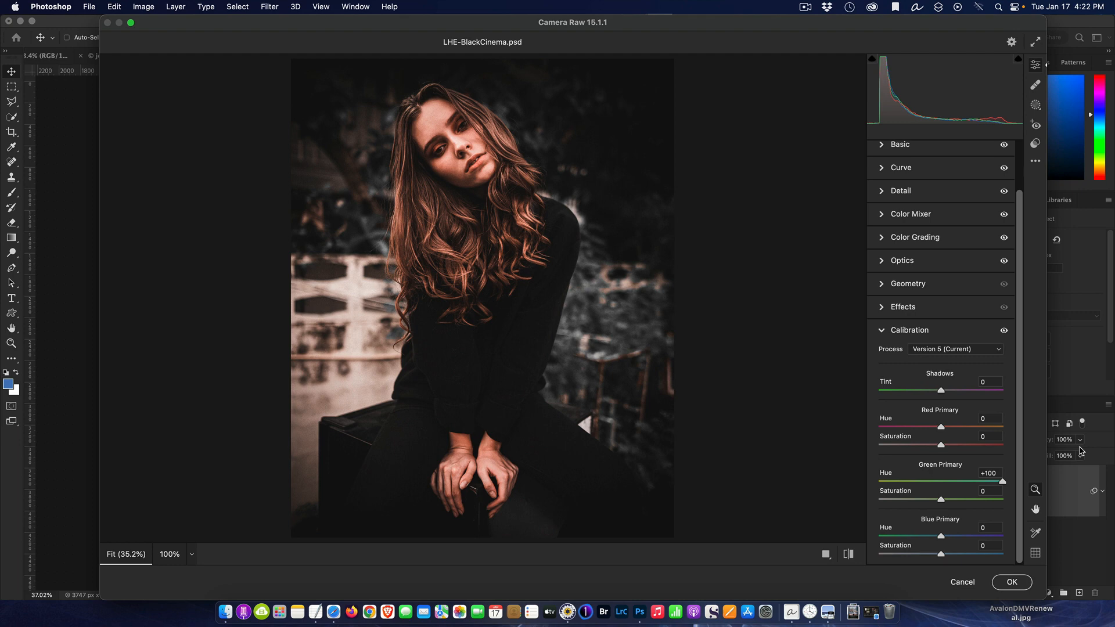
- Save the current adjustments as a user preset named Demo Black Cin, and apply the Camera Raw filter with that preset selected
click(1034, 146)
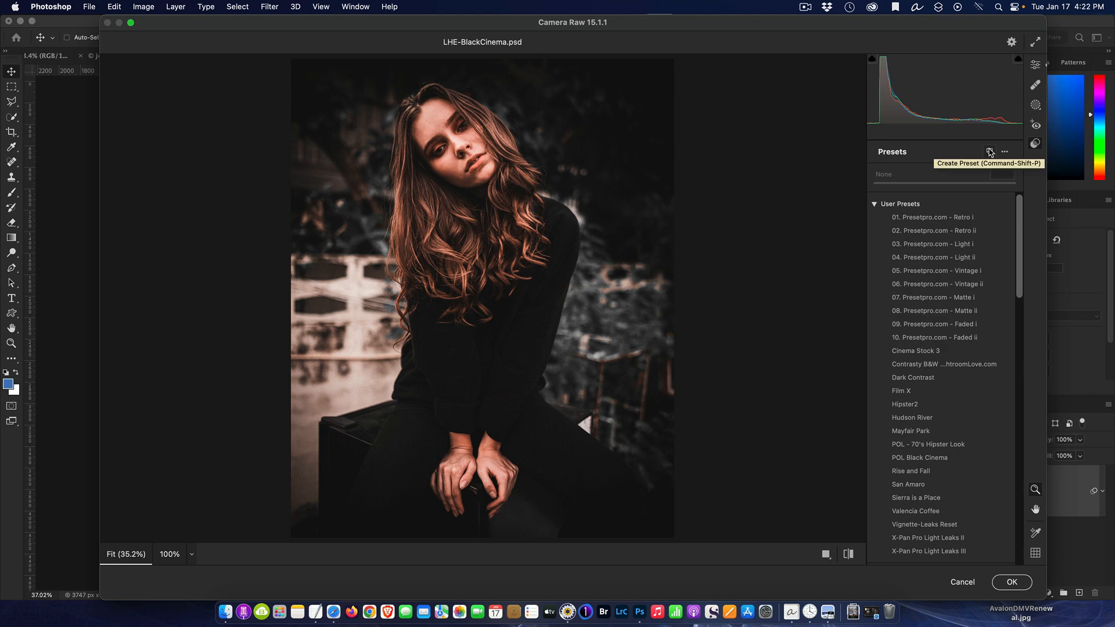
click(990, 152)
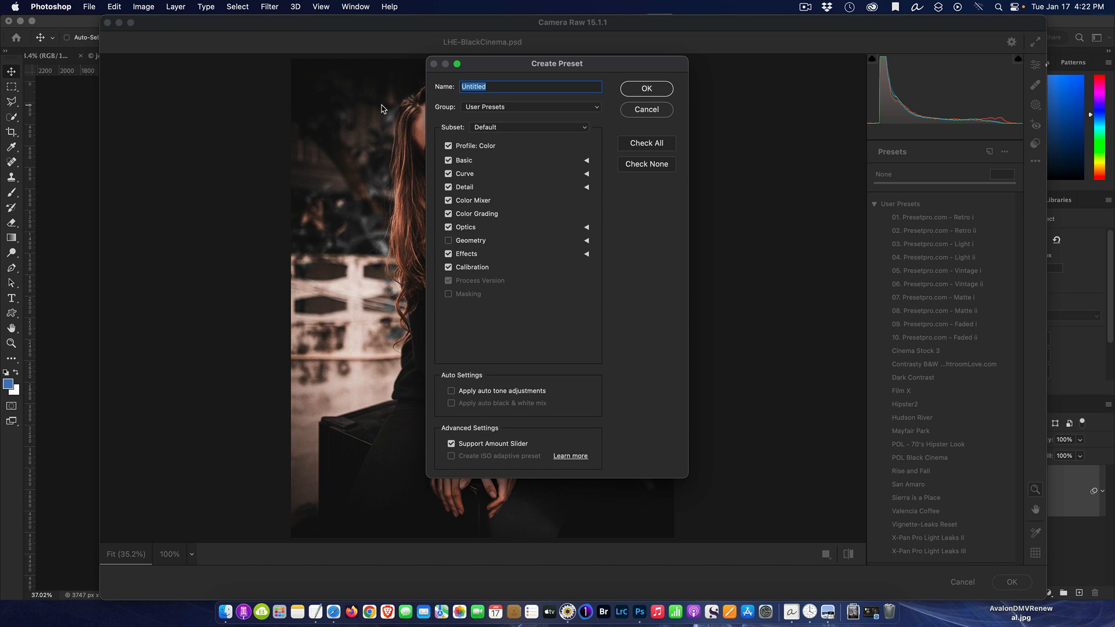
text(Demo Black Cin)
click(656, 89)
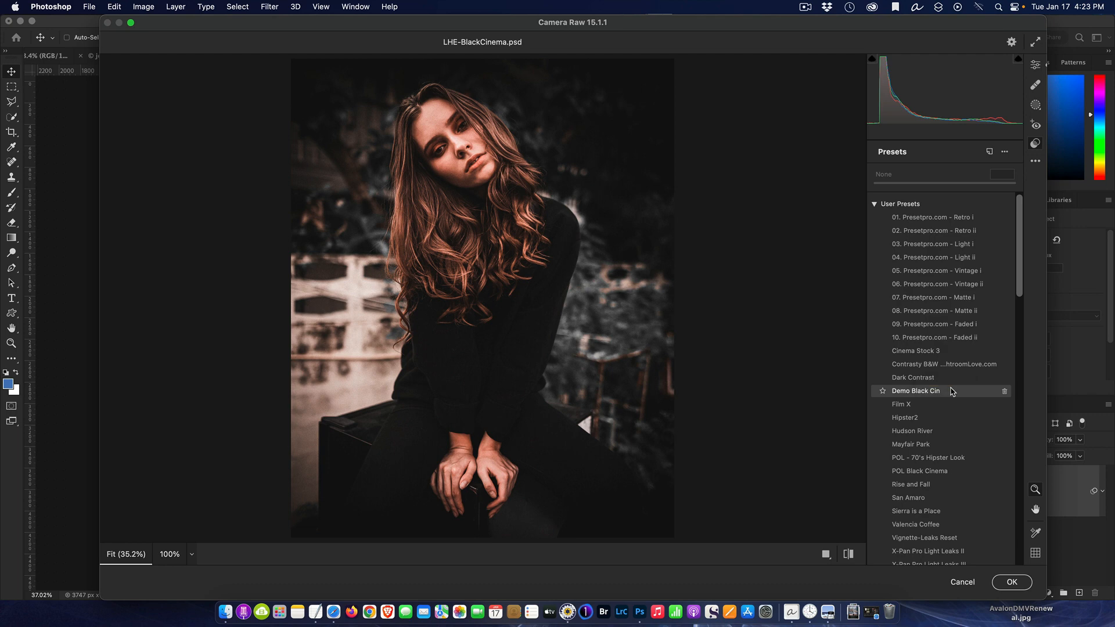
click(951, 392)
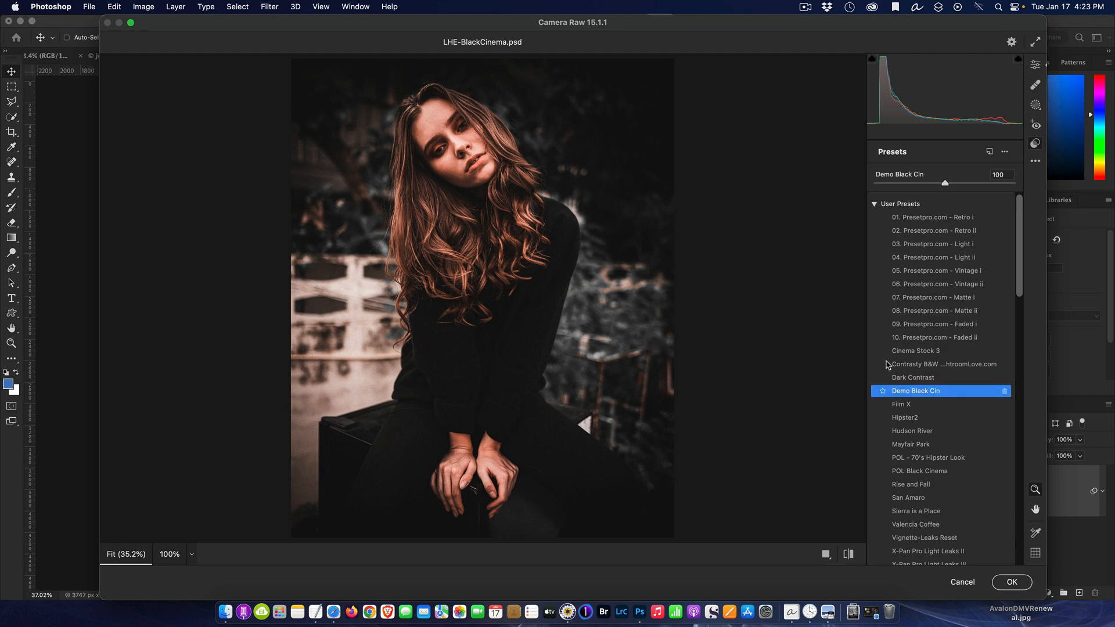
click(1013, 583)
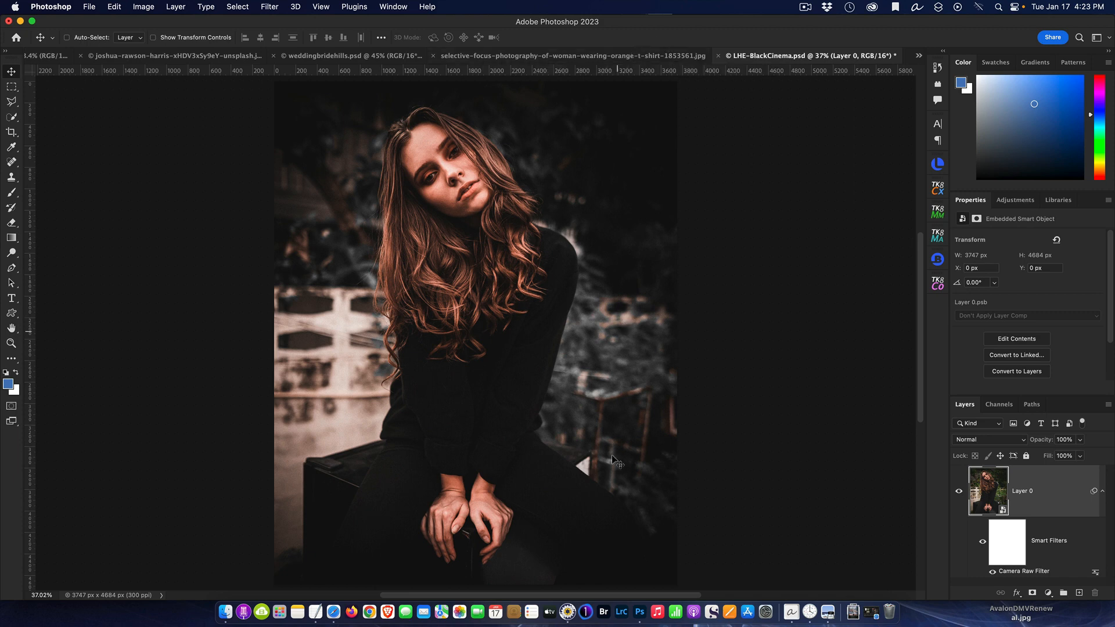
- Switch to Photo Mechanic, preview the original weddingbridehills.psd, and send it to Photoshop to view its graded version
click(568, 611)
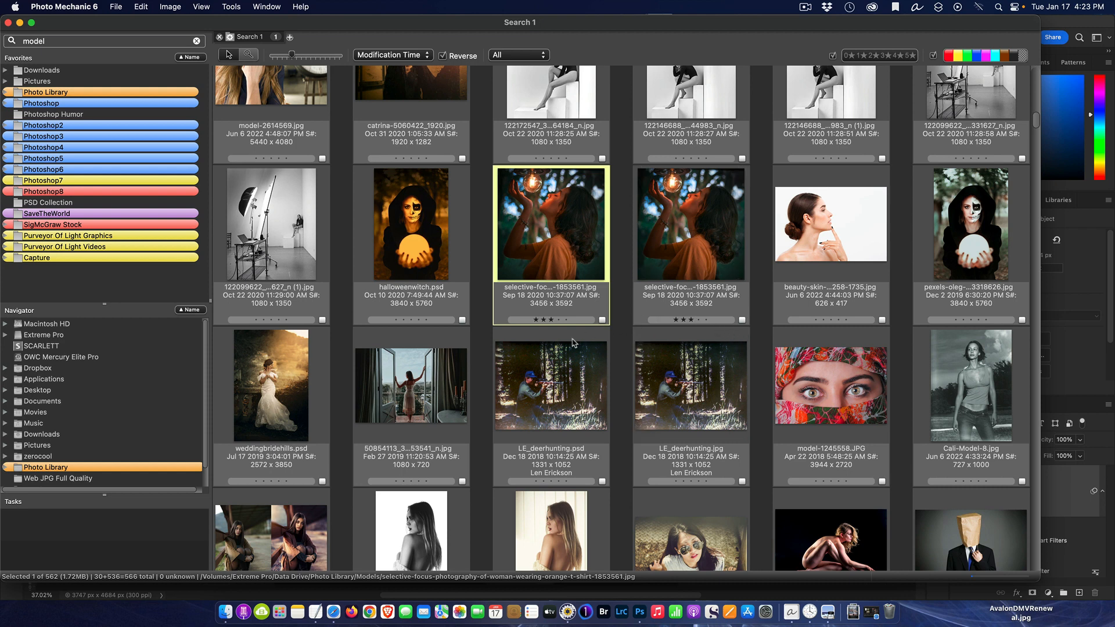
click(280, 359)
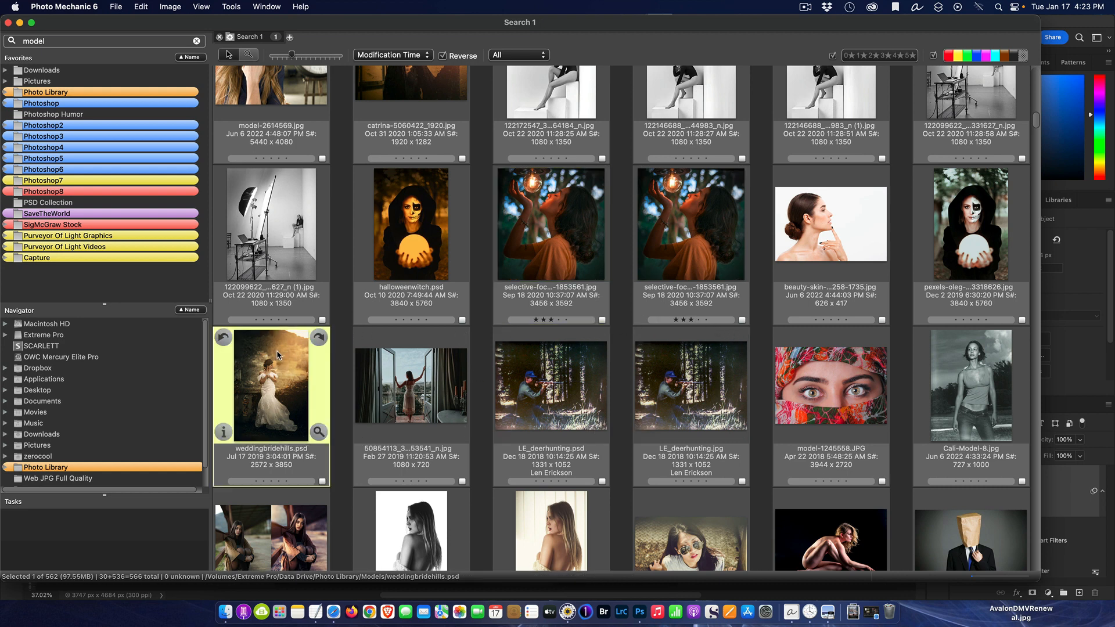
double_click(278, 355)
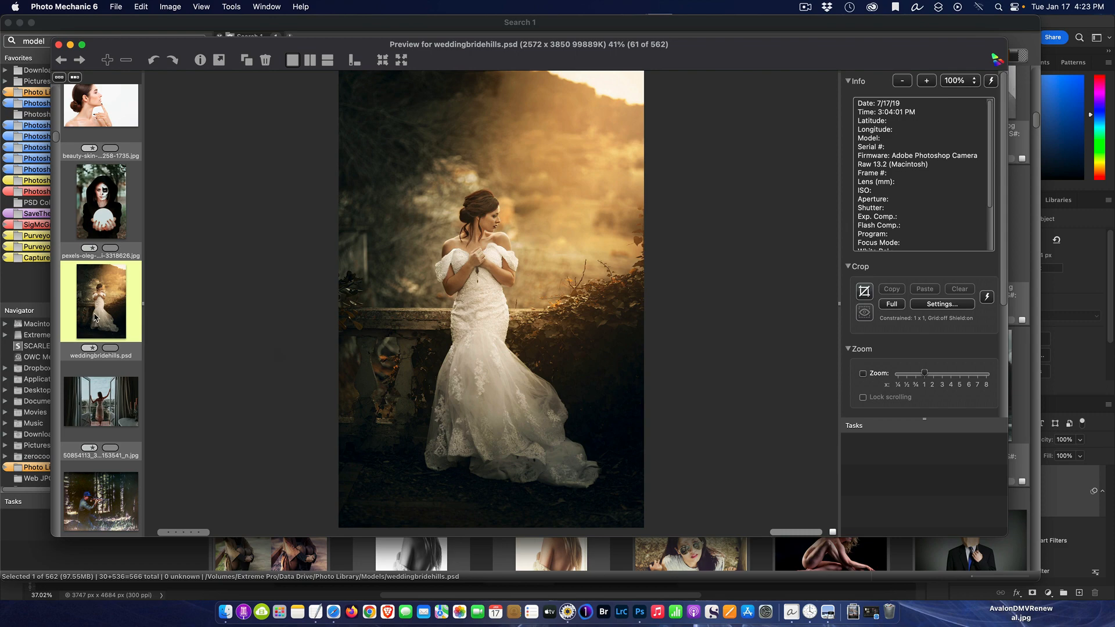
key(super+e)
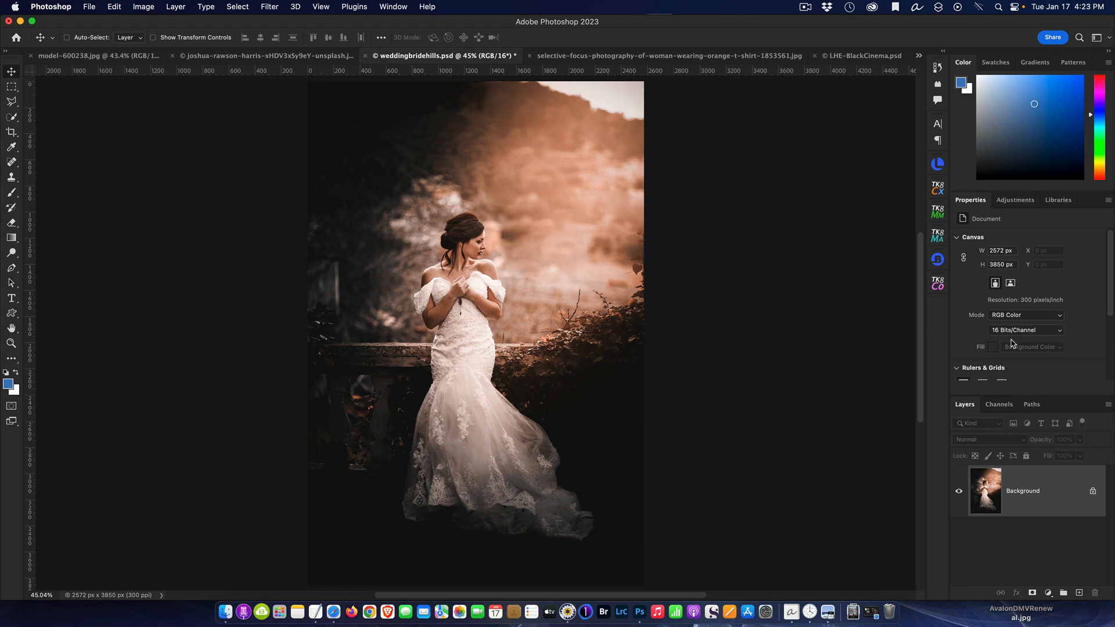
- Review the graded looks of the other open photos, including model-600238.jpg, weddingbridehills.psd and the orange T-shirt portrait, ending on LHE-BlackCinema.psd
click(73, 56)
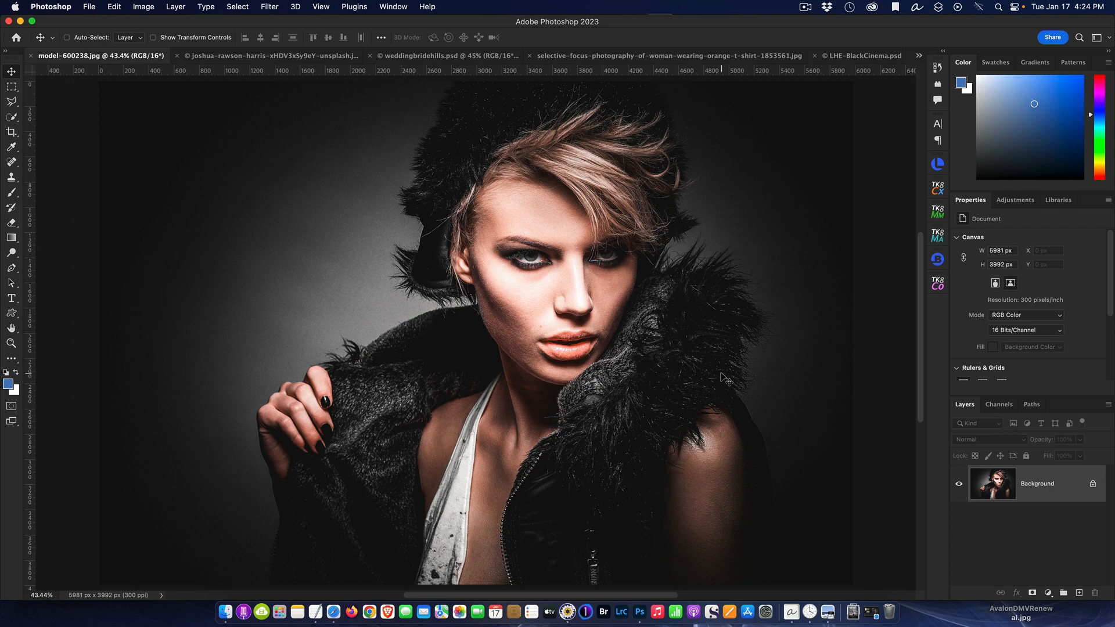
click(277, 58)
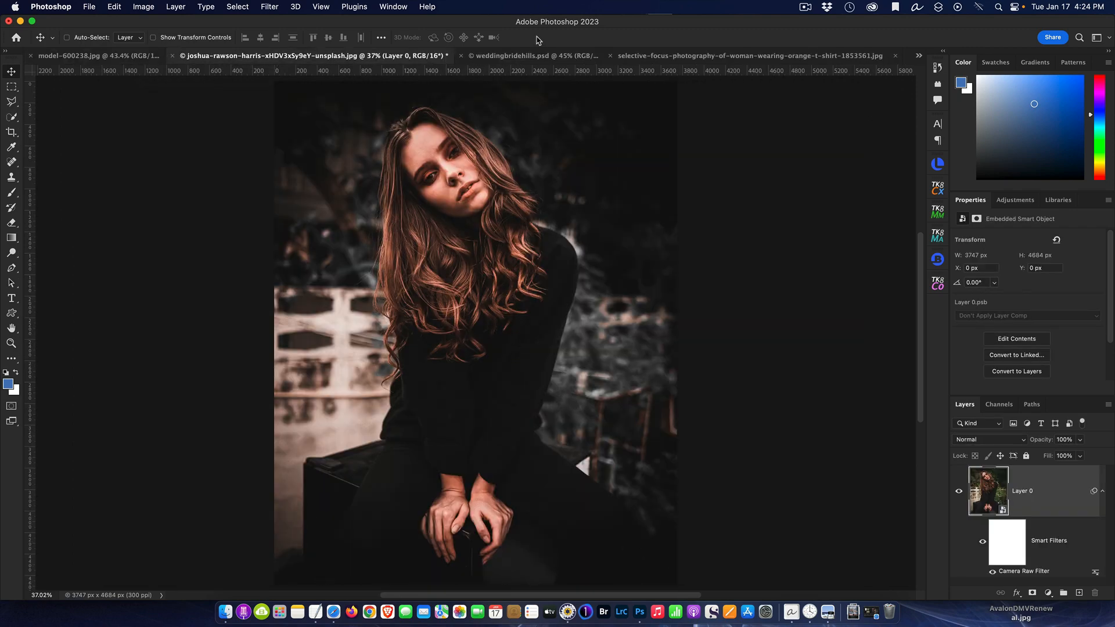
click(544, 57)
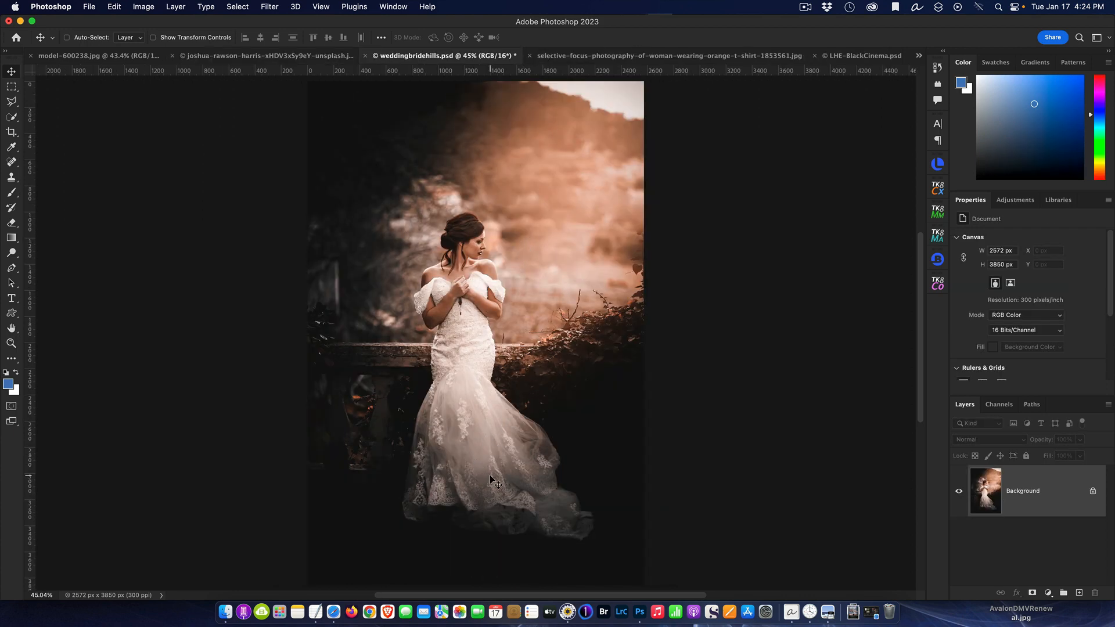
click(687, 56)
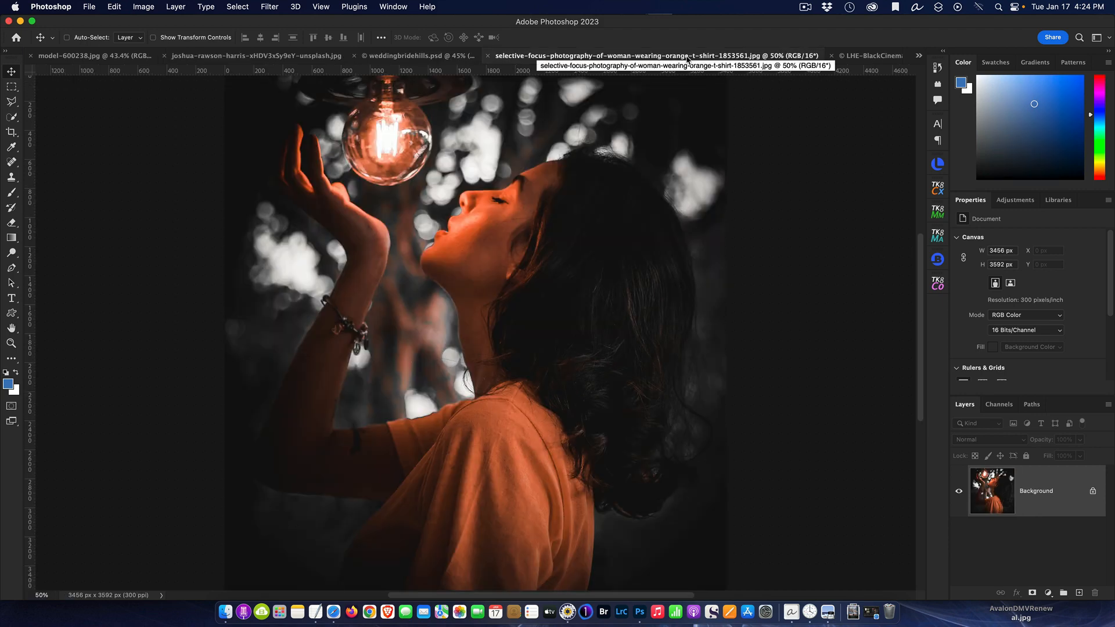
click(857, 56)
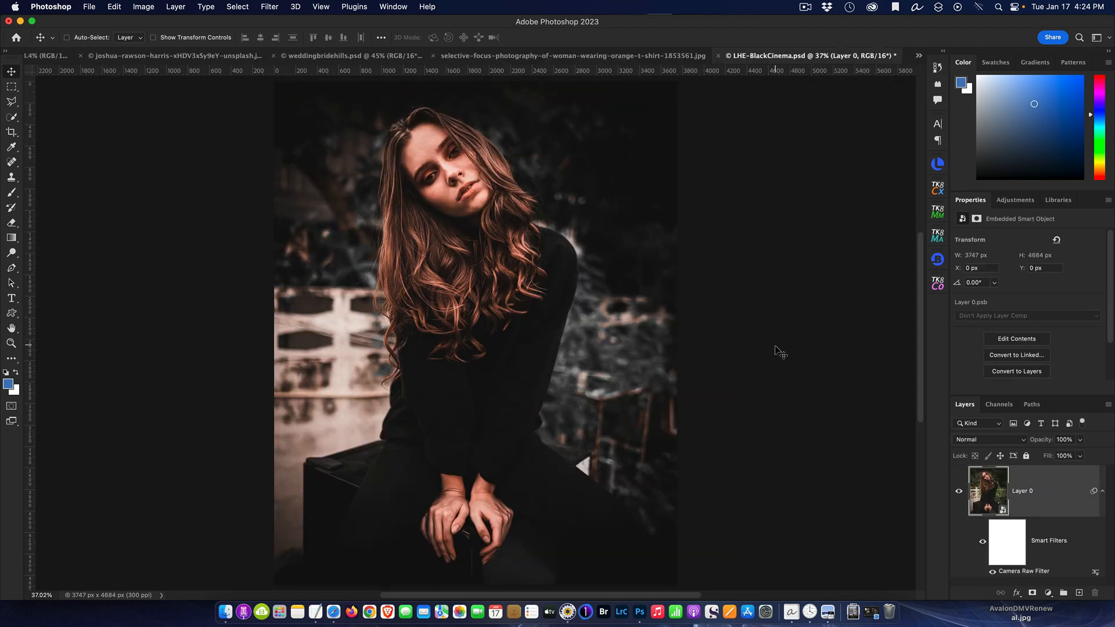
- Toggle the visibility of Layer 0's smart filters off and on twice to compare the portrait before and after grading
click(981, 542)
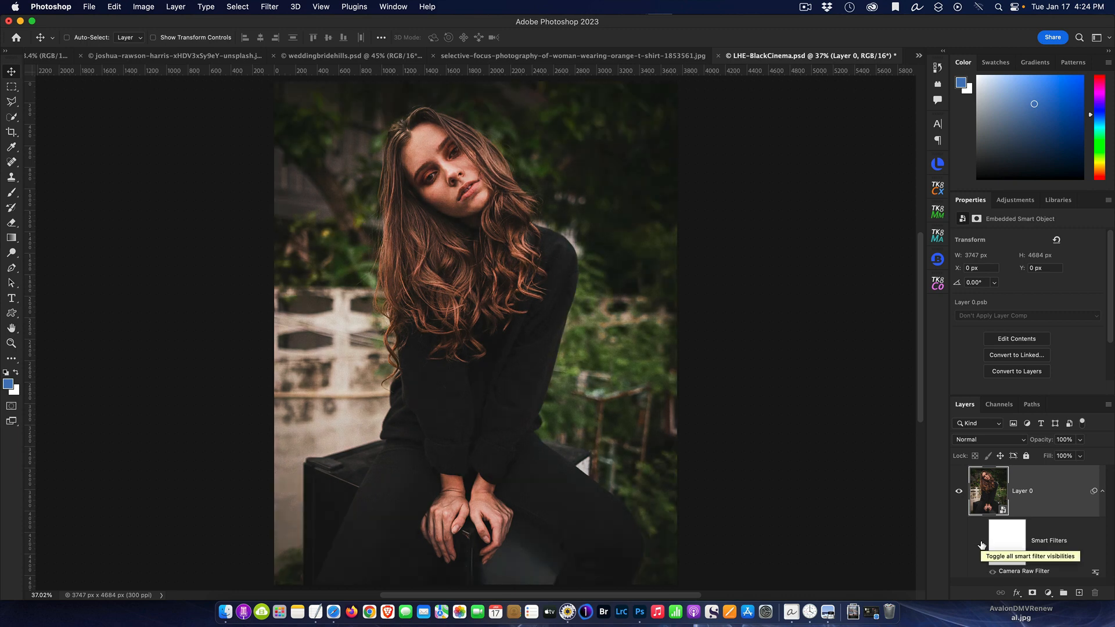
click(982, 544)
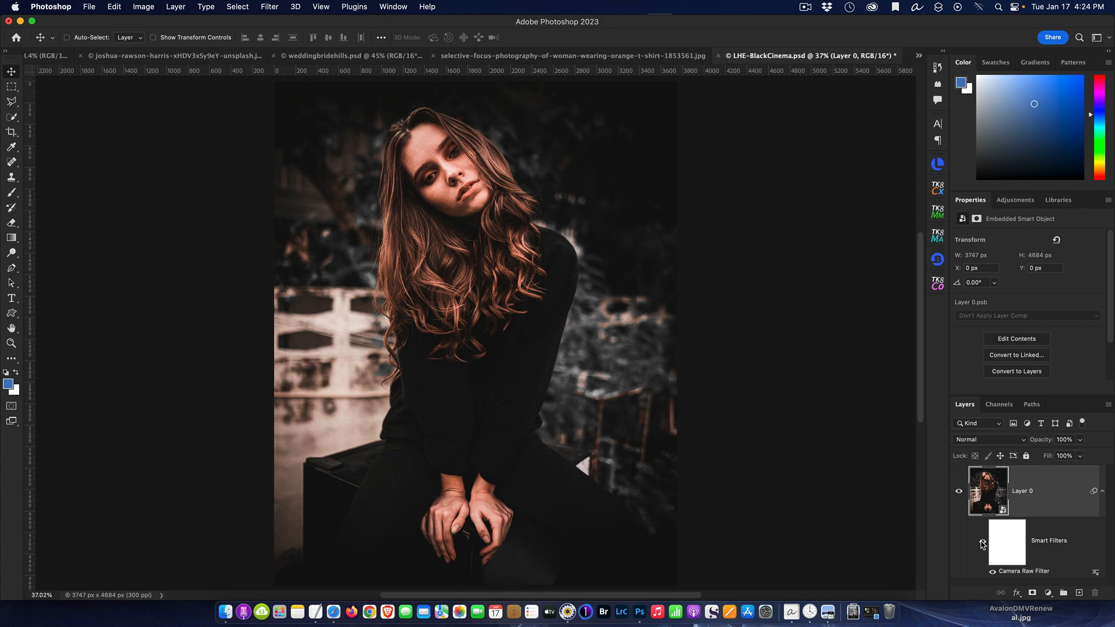
click(981, 544)
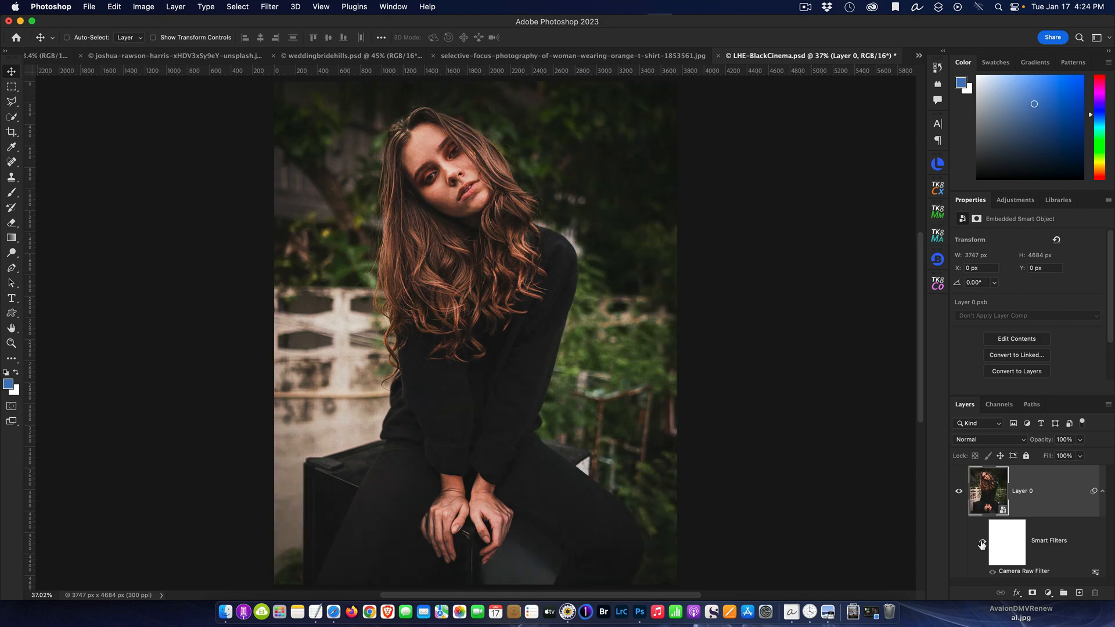
click(982, 544)
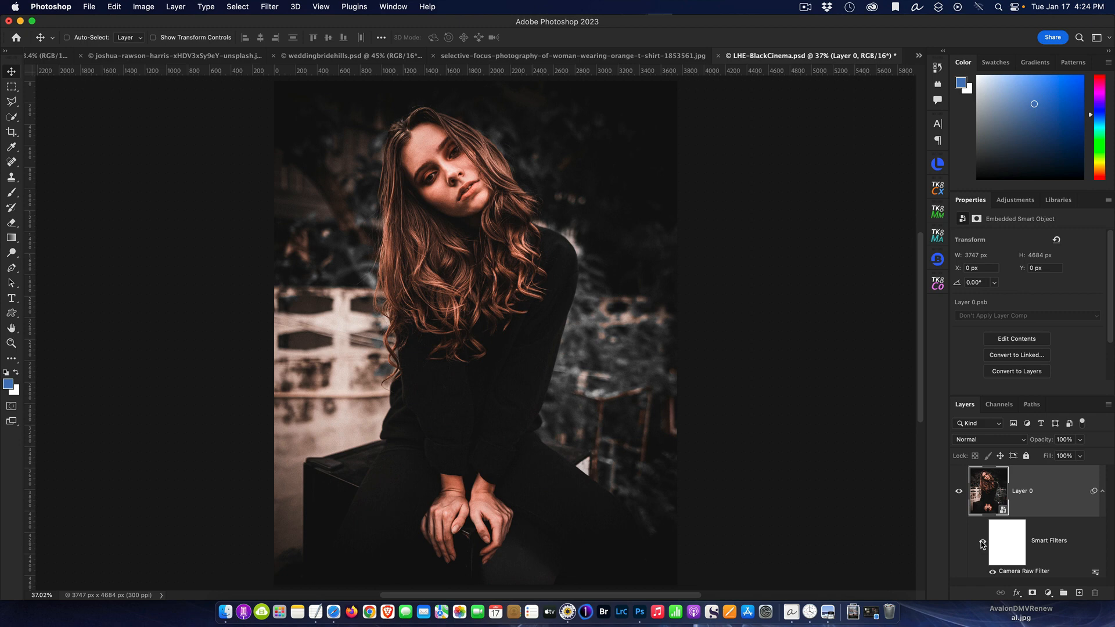